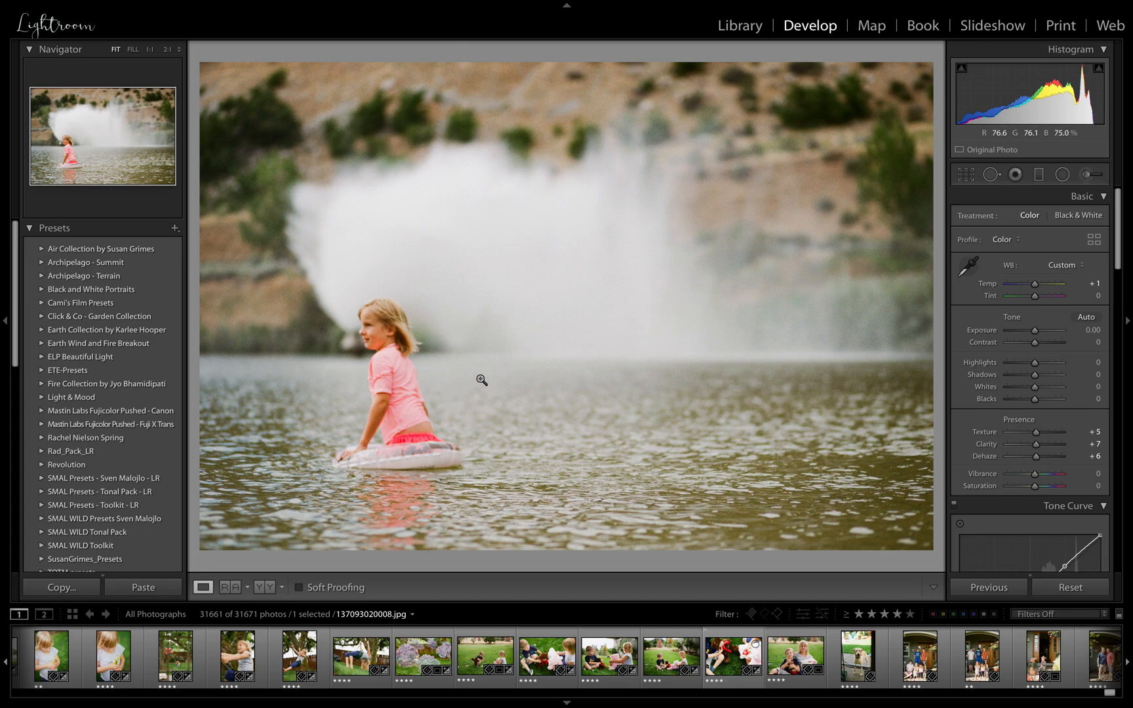
Open the Print module and place the swing close-up 137093010016.jpg in the fourth page's upper cell
click(1061, 26)
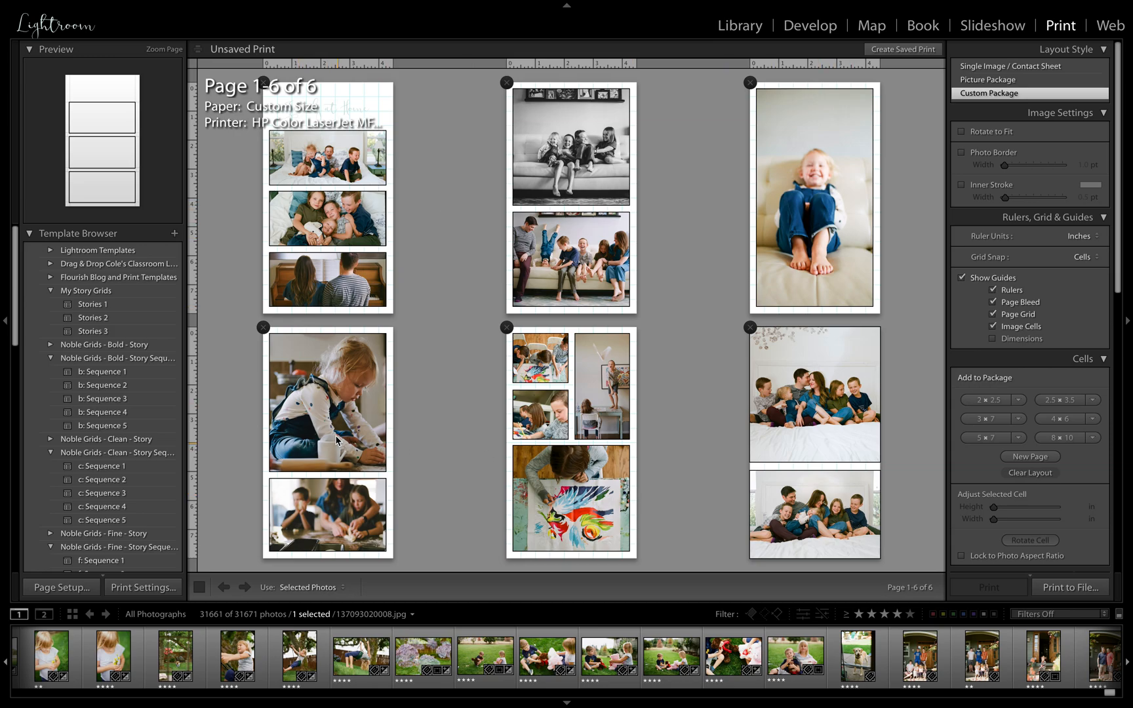
click(246, 671)
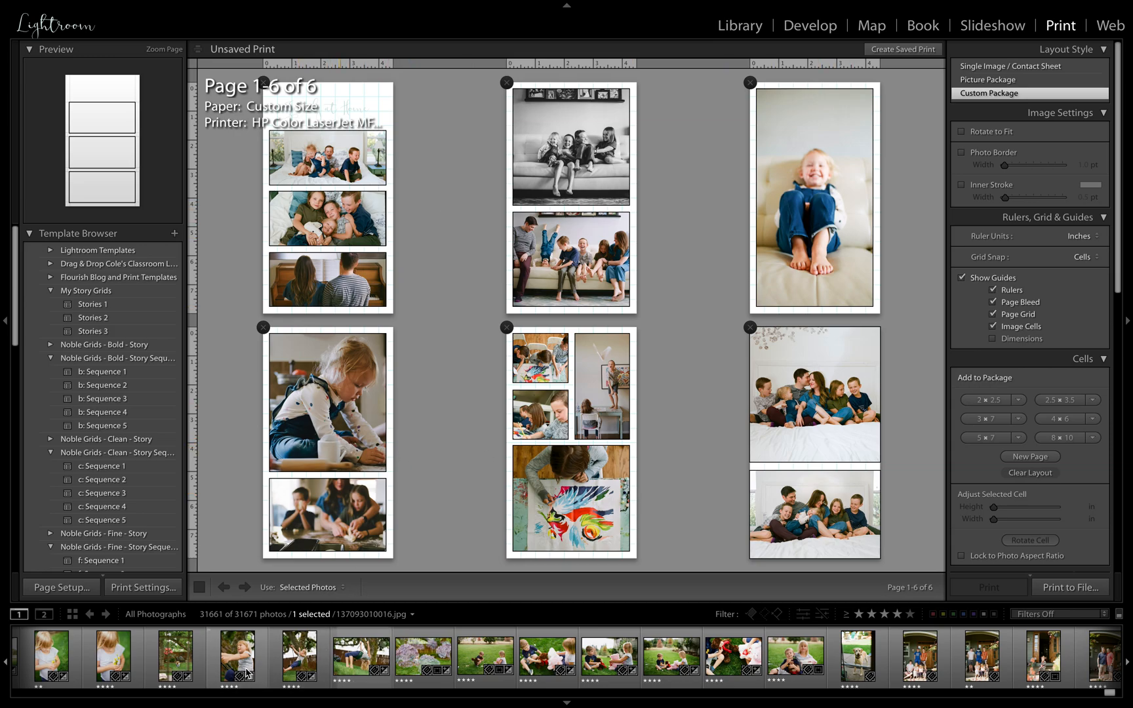
drag(246, 672, 330, 393)
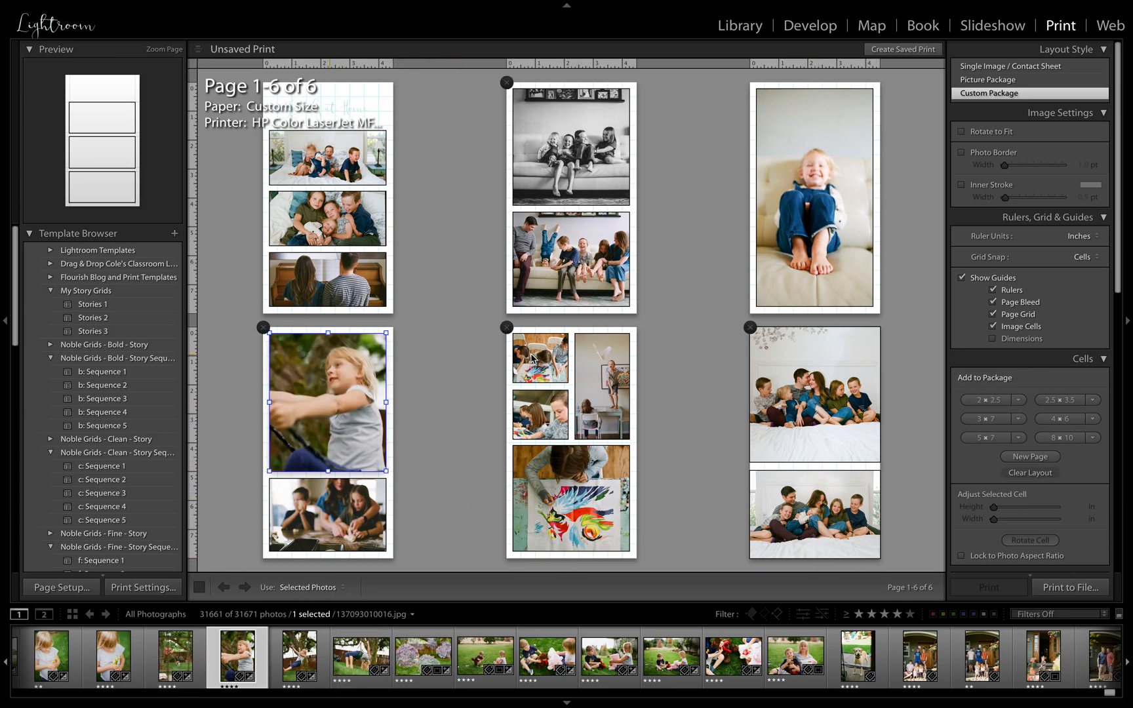
Apply the Stories 1 template, then place the upside-down swing and hydrangea photos on page four and the garden photo on page five
click(95, 305)
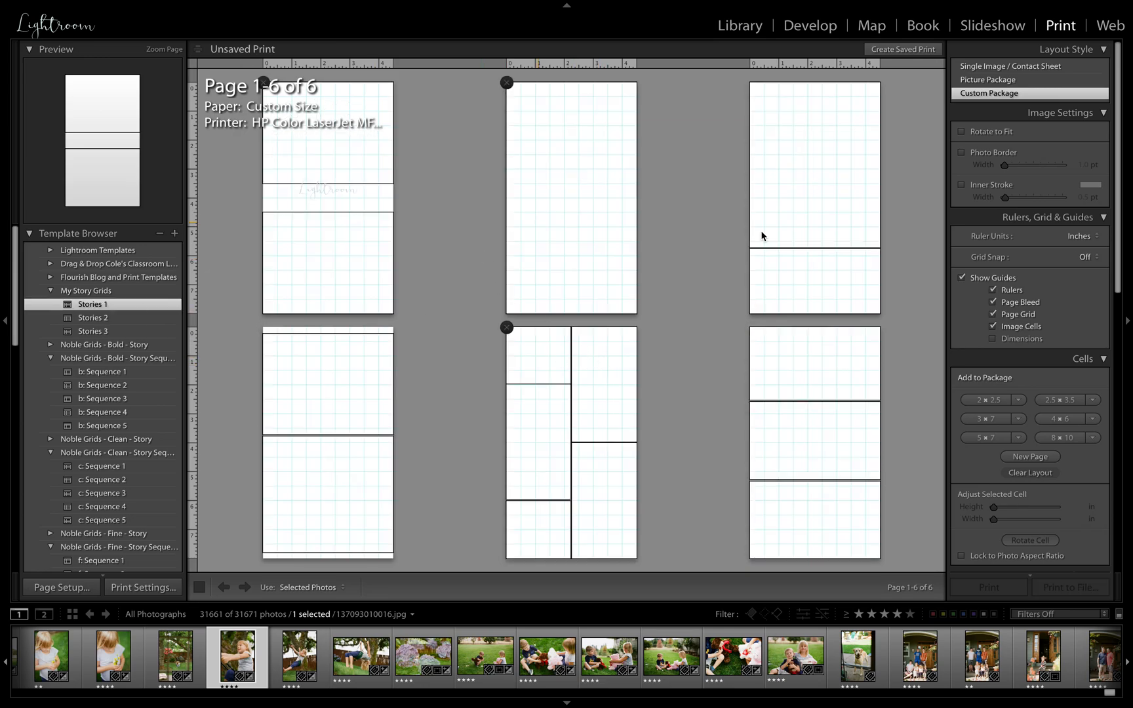
drag(361, 656, 328, 410)
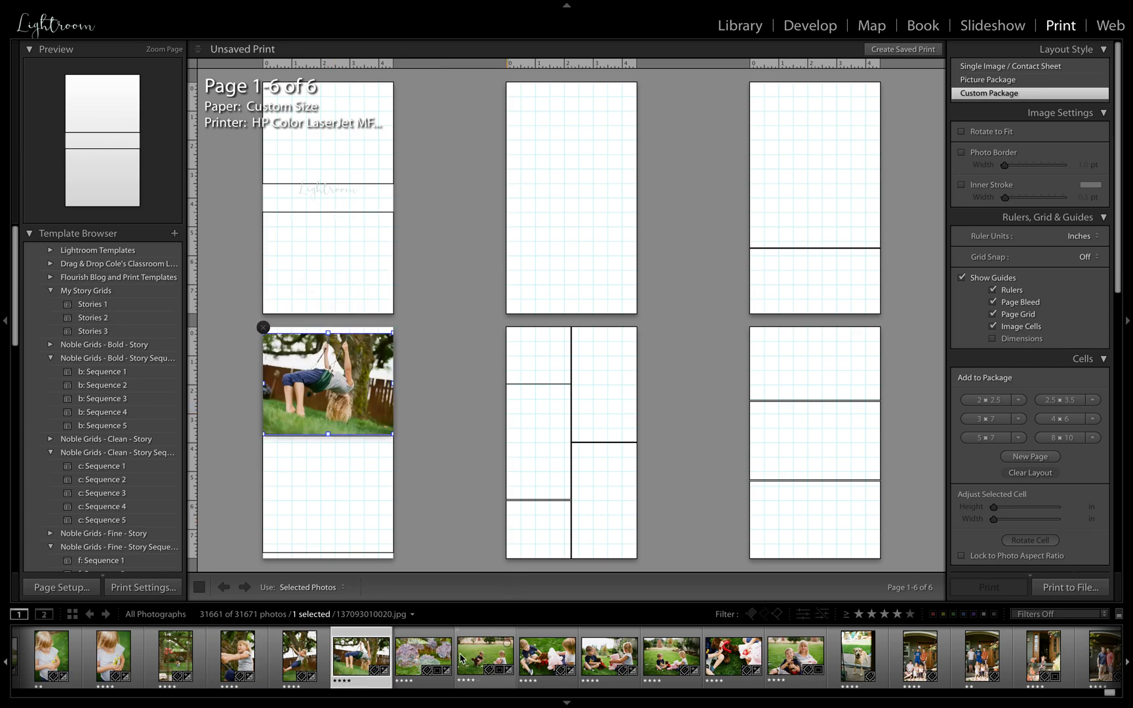
drag(417, 665, 331, 502)
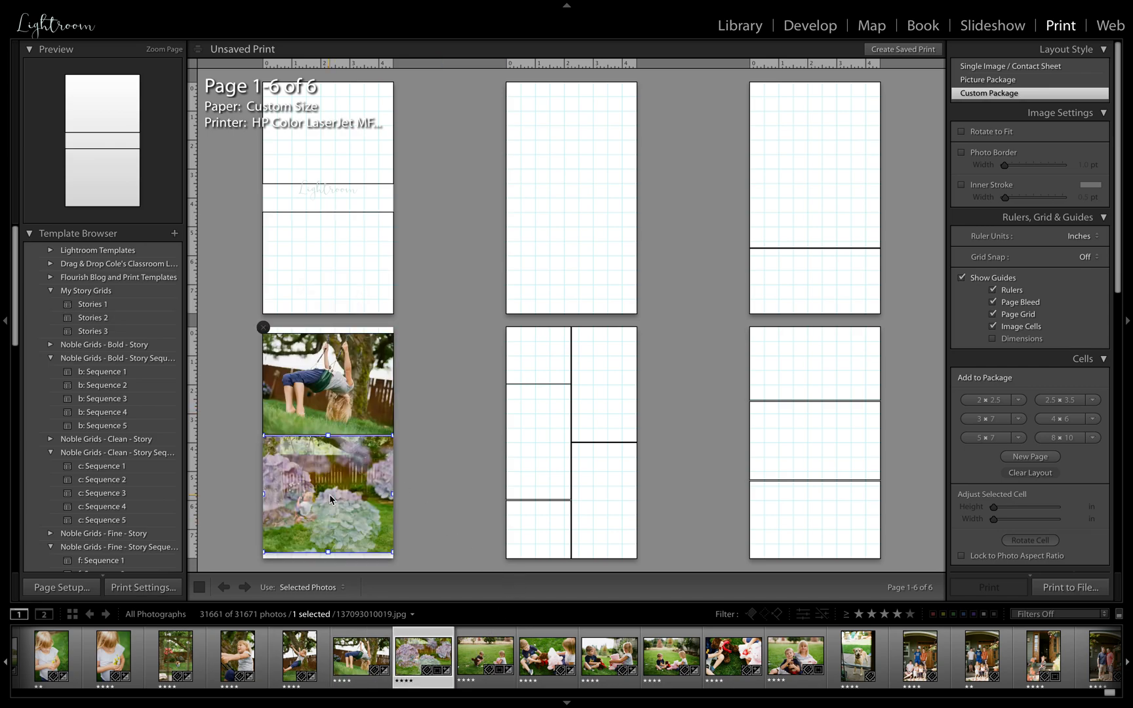
drag(174, 655, 534, 452)
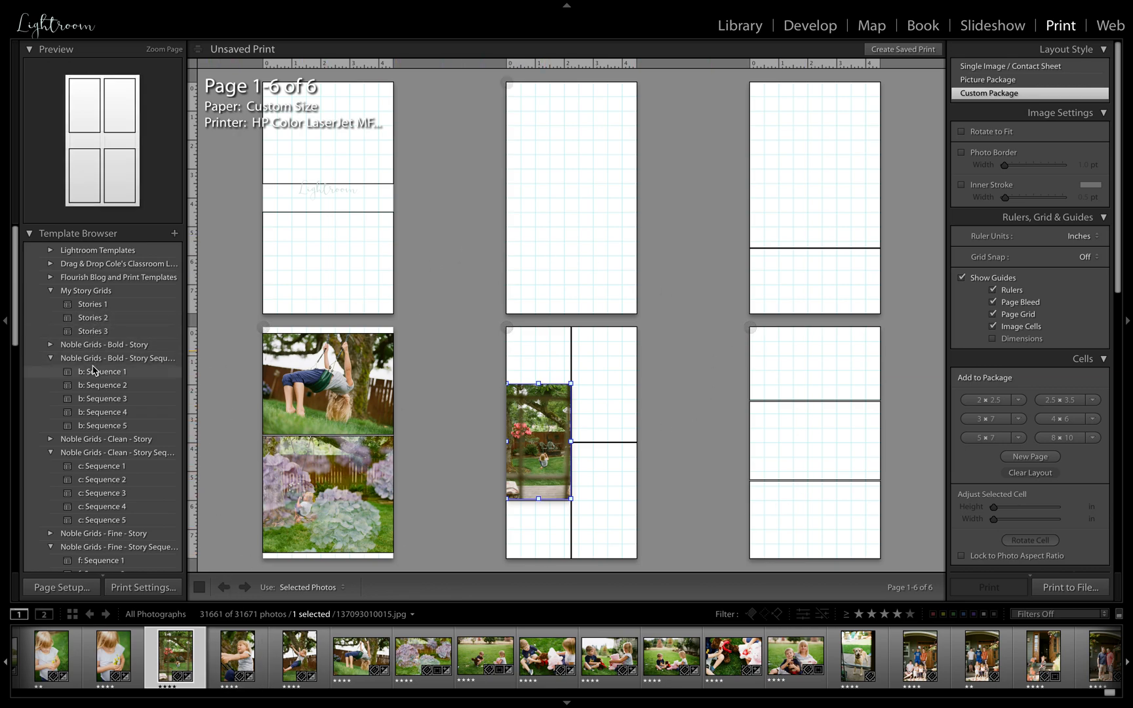
Expand the Noble Grids - Fine - Story set and try its 1H, 1V - and 1V 1H - templates in turn
scroll(94, 360, down, 1)
scroll(94, 374, down, 4)
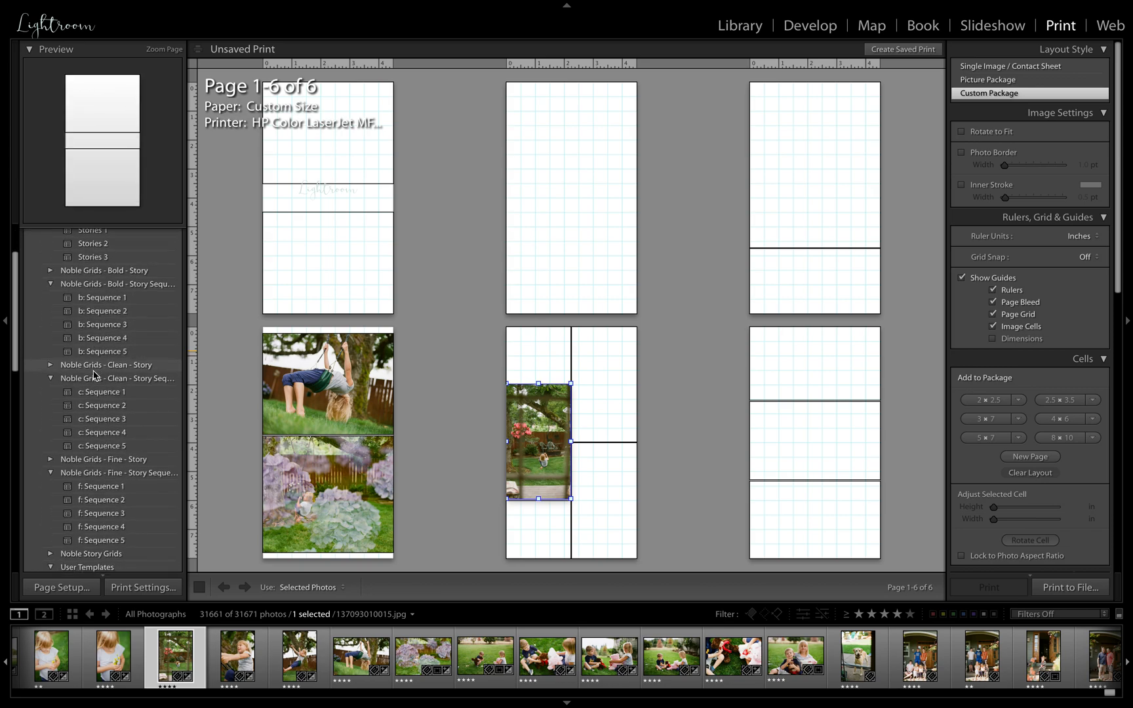
click(52, 460)
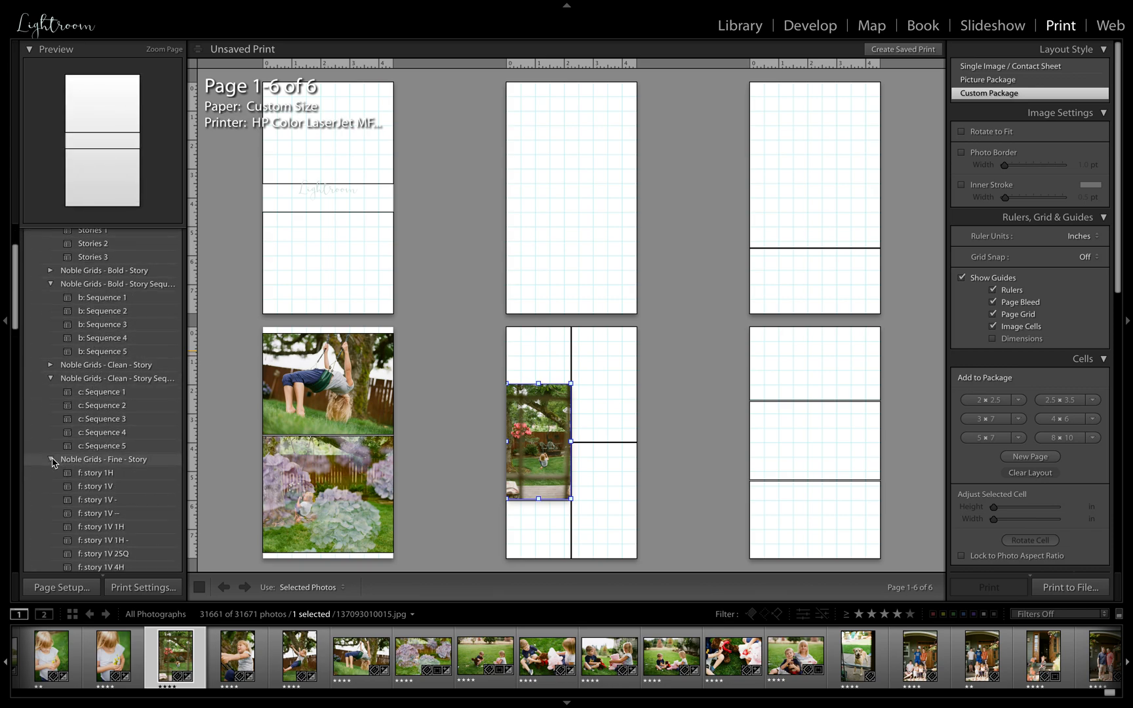
click(92, 473)
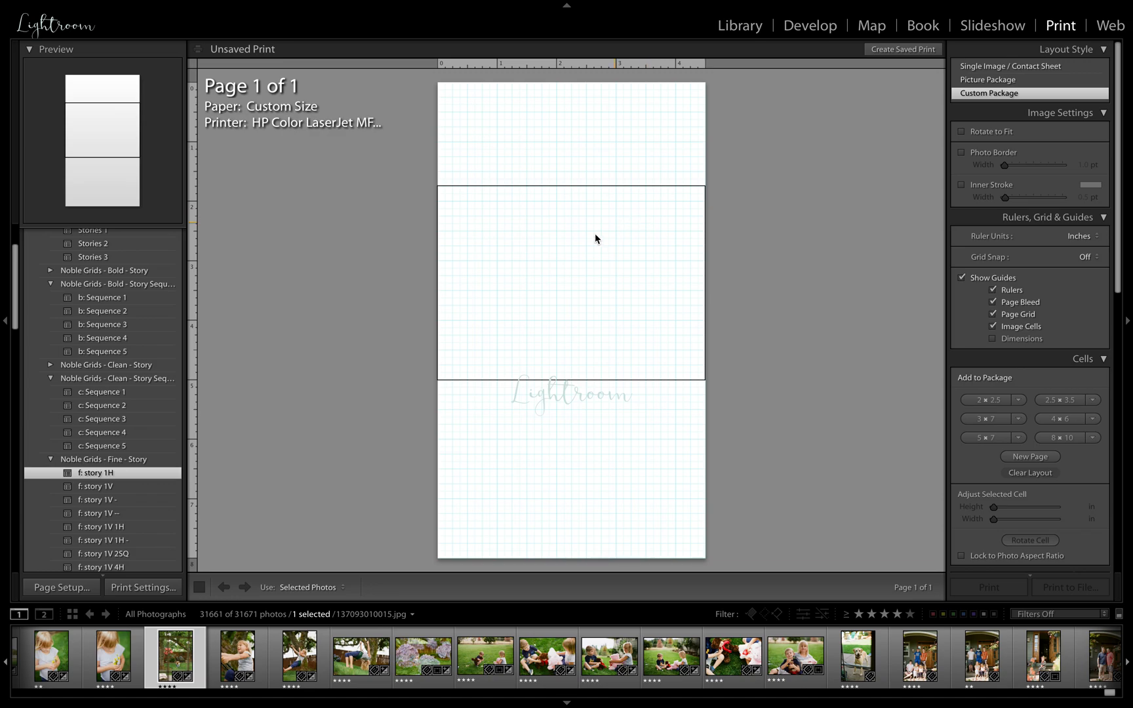
click(113, 499)
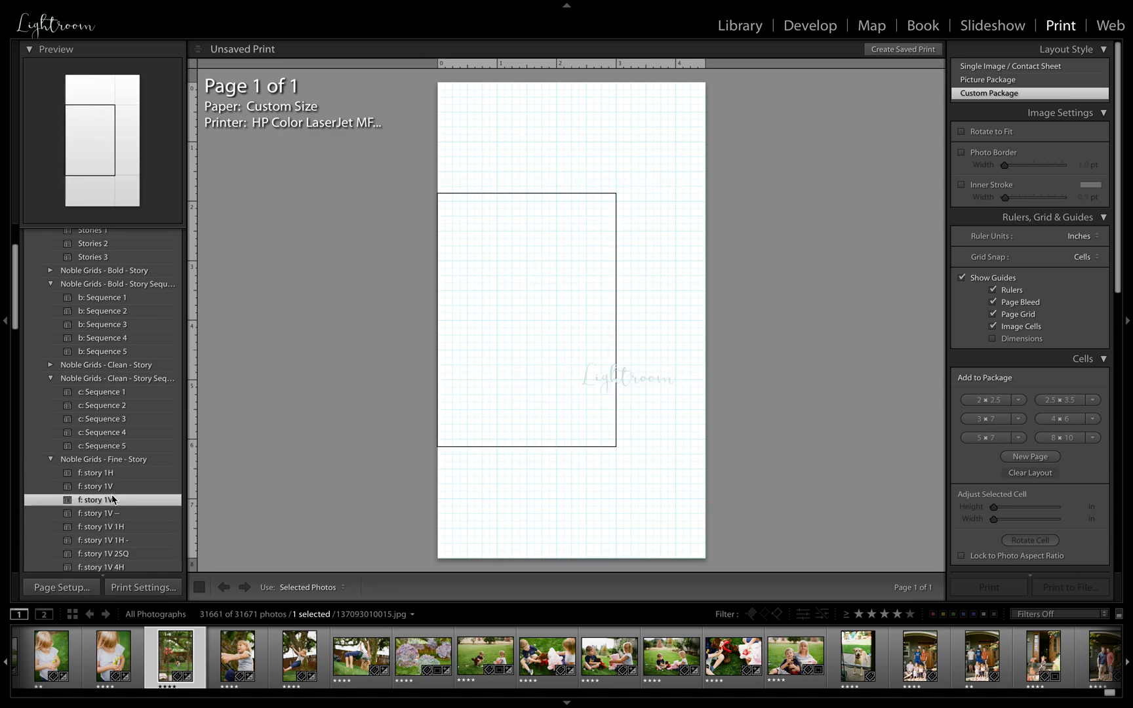
click(110, 540)
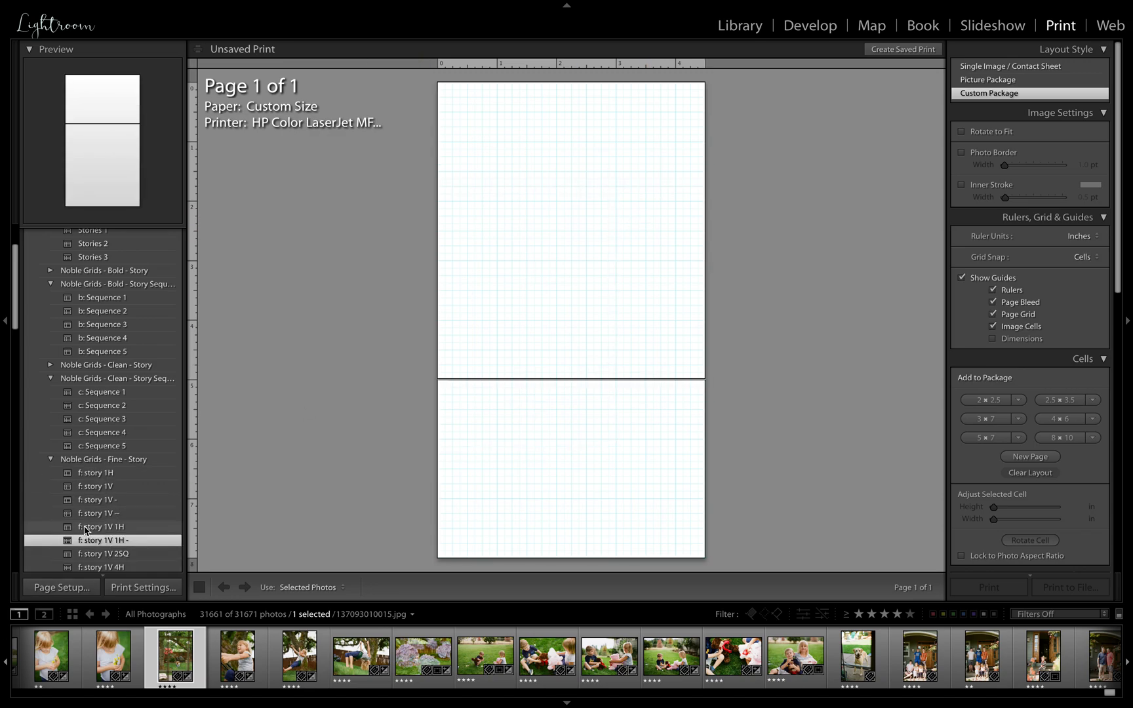
Apply the c: Sequence 3 template and fill the fourth page's full-page cell with the photo of the girl holding flowers
scroll(85, 529, down, 5)
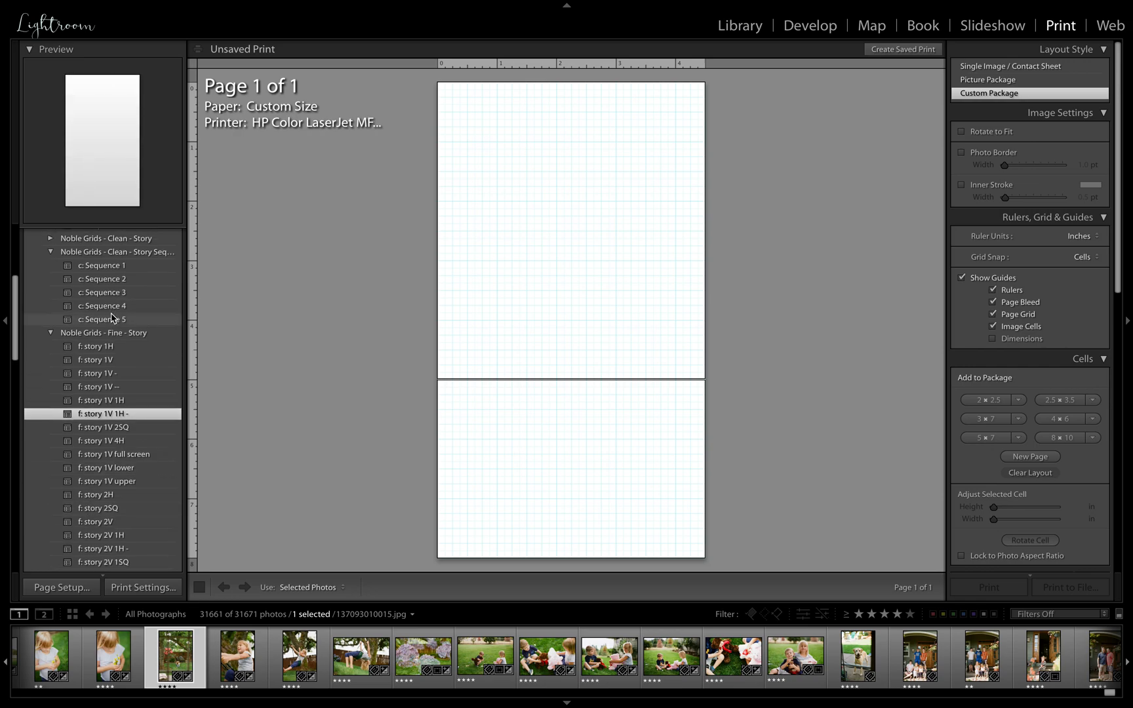
click(111, 318)
click(111, 292)
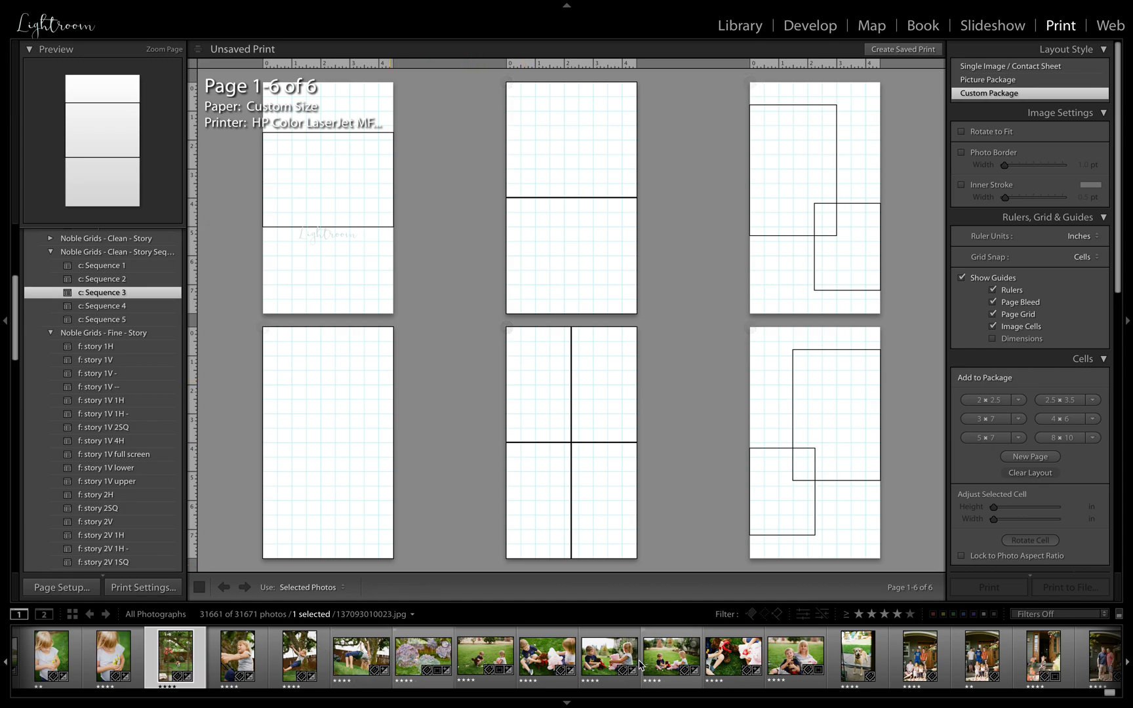
scroll(124, 459, down, 5)
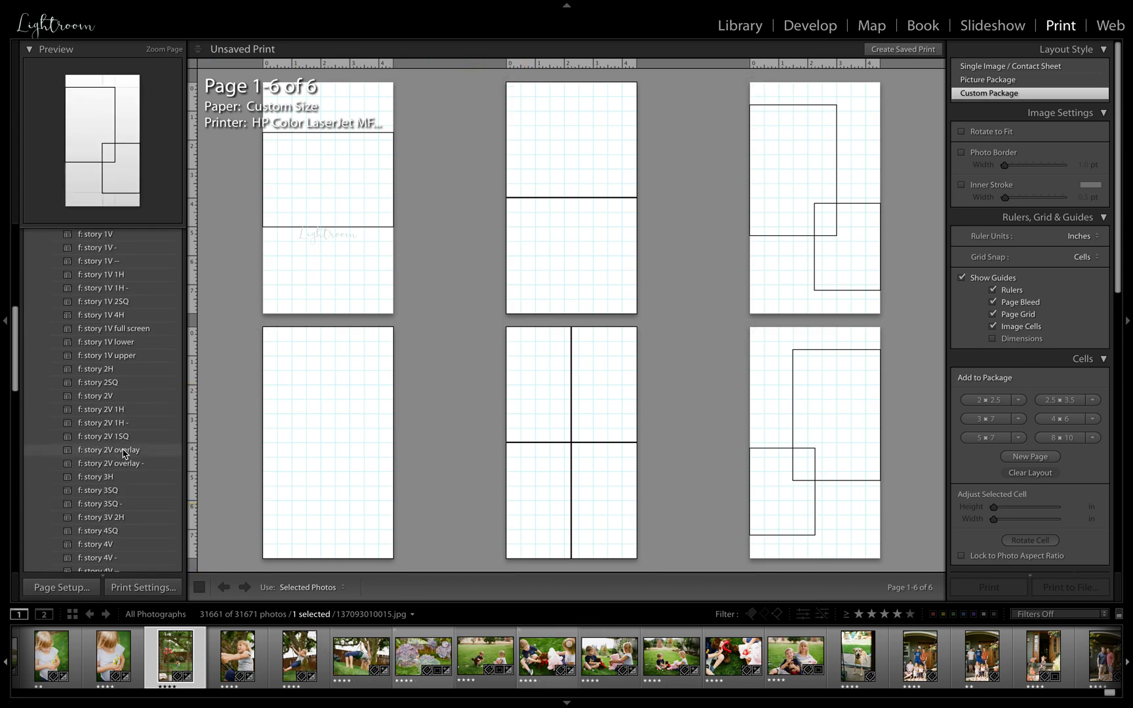
drag(125, 675, 295, 531)
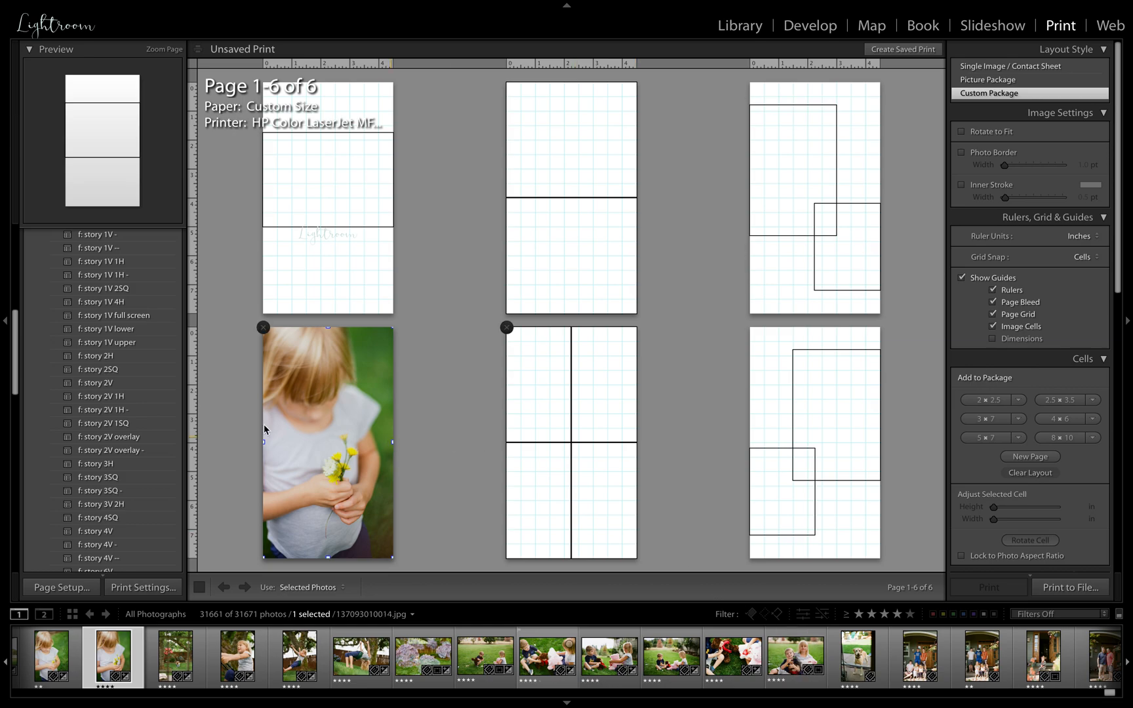
Try the f: story 2V overlay - template, look over the remaining Fine story templates and collapse their folder
click(128, 451)
scroll(129, 470, down, 10)
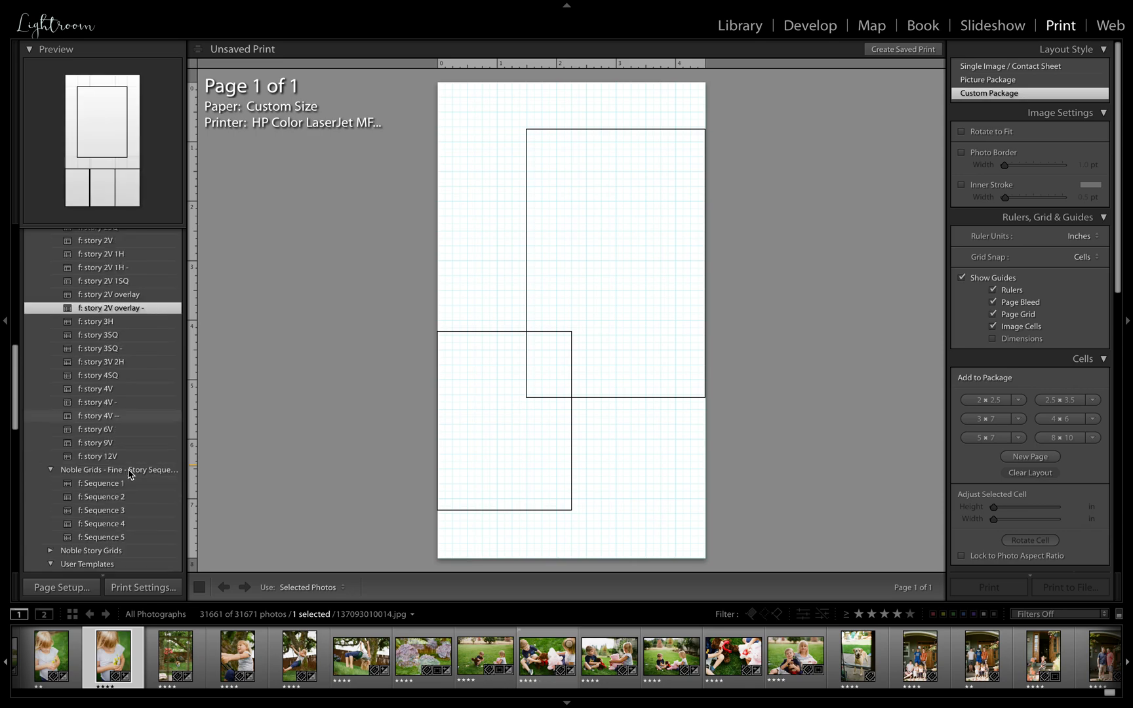
scroll(129, 473, up, 8)
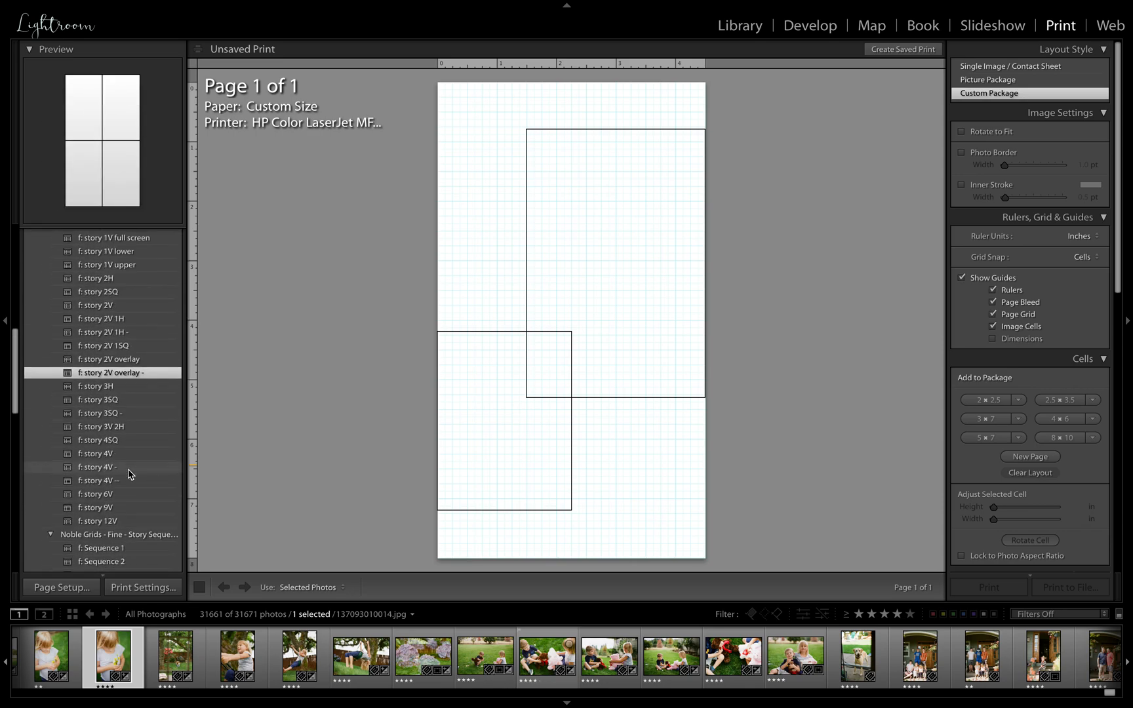
scroll(129, 288, up, 5)
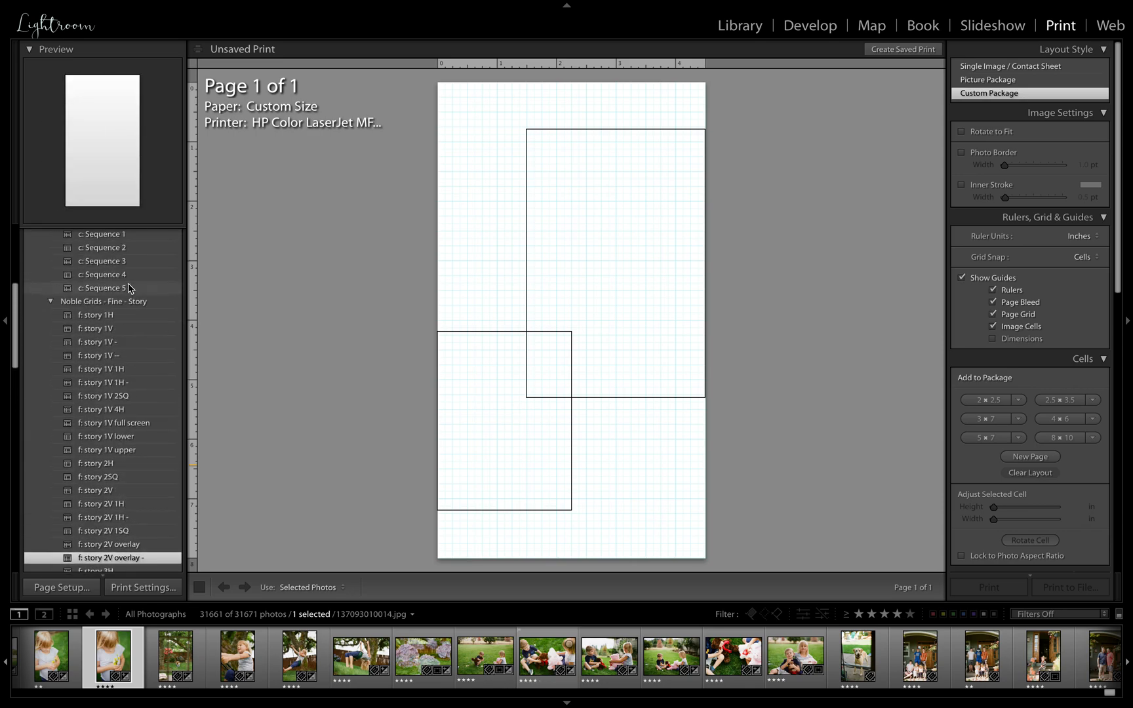
click(51, 302)
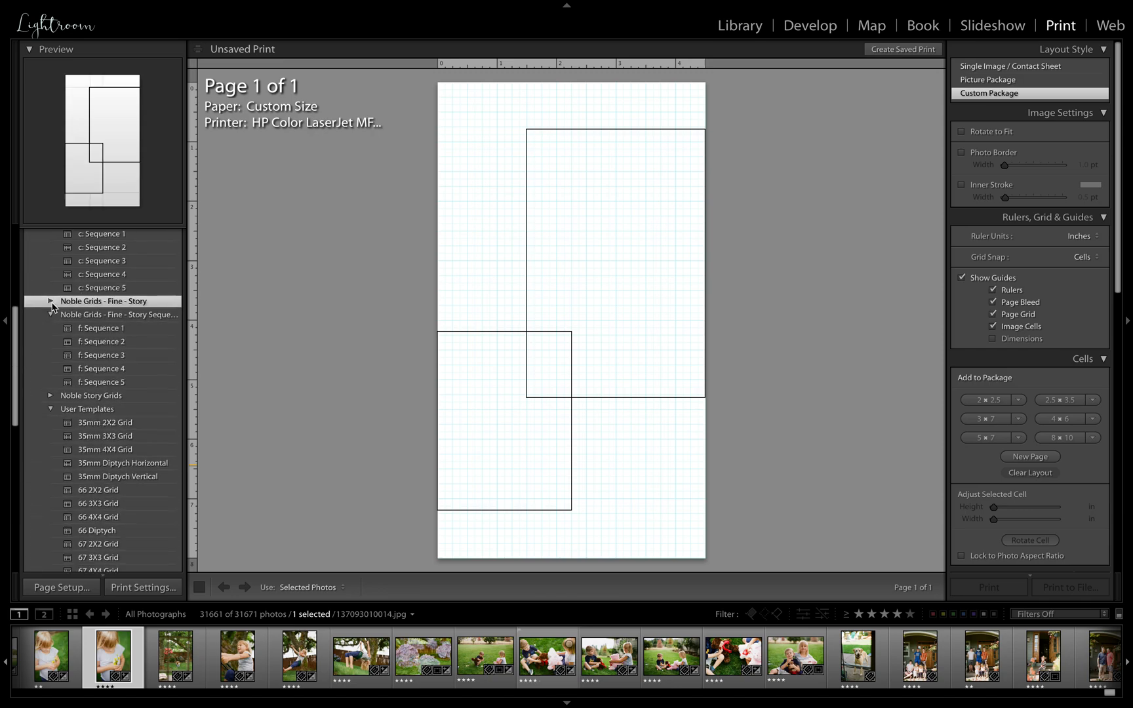
Try several grid layouts from the User Templates and apply the 67 2X2 Grid template
scroll(105, 311, down, 4)
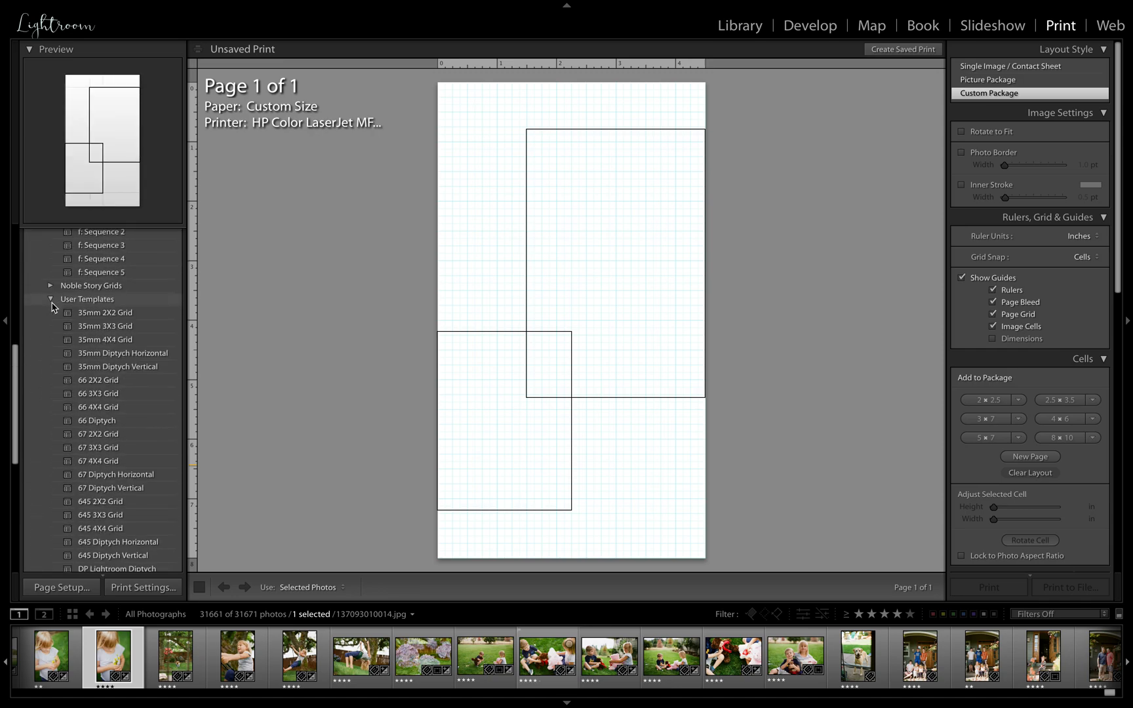
click(109, 318)
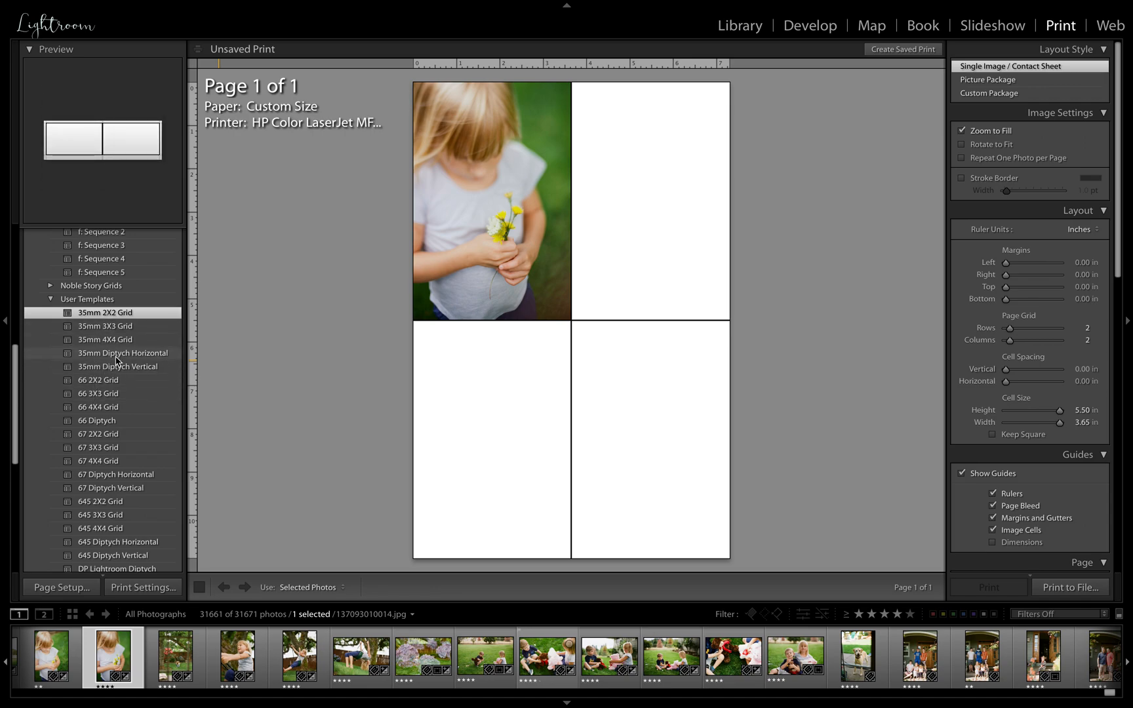
click(118, 357)
click(110, 394)
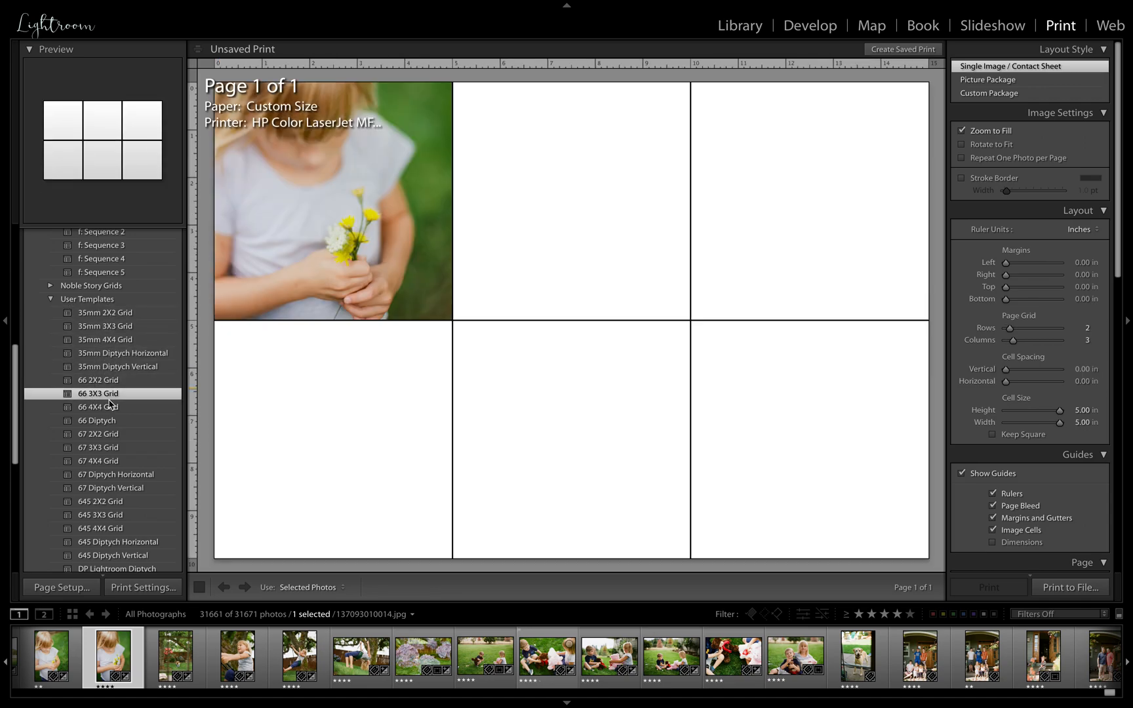
scroll(111, 403, down, 1)
click(110, 402)
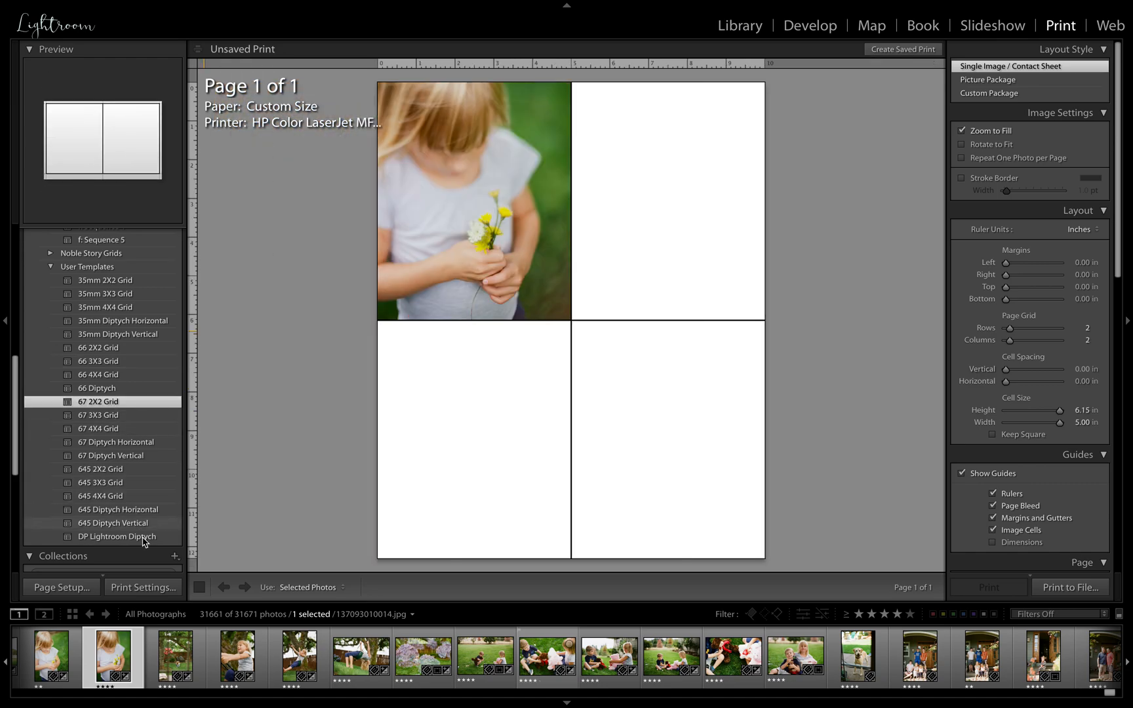
Put the swing close-up 137093010016.jpg in the grid's first cell and try to place another photo in an empty cell
drag(242, 664, 422, 507)
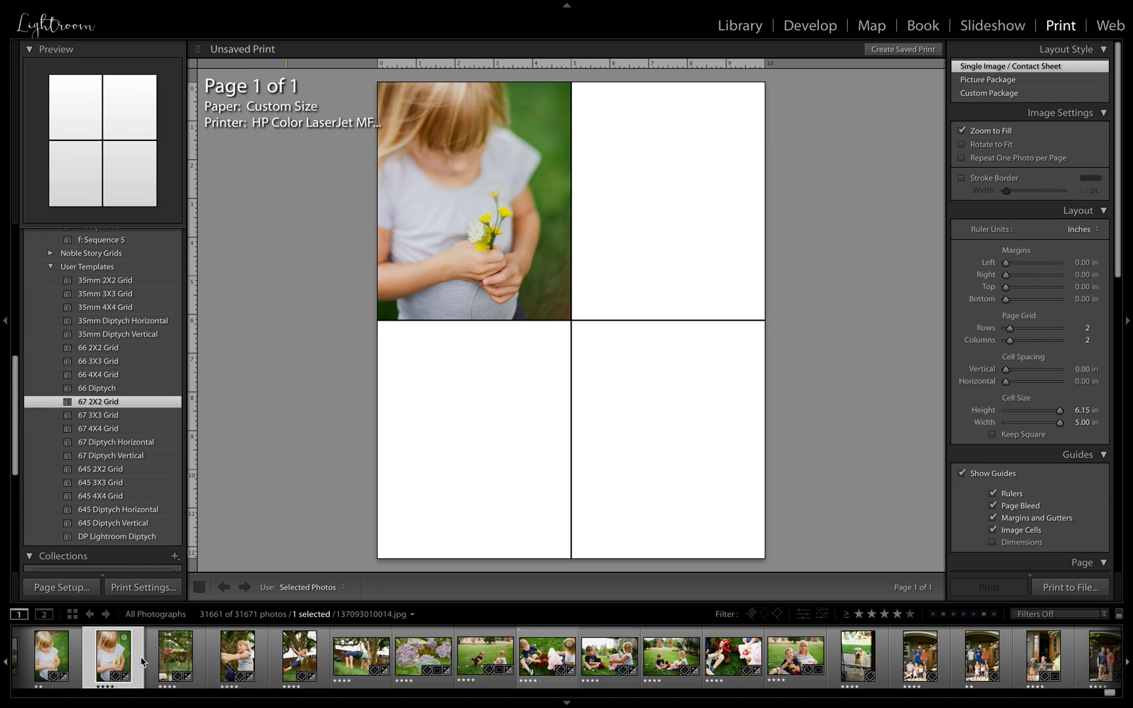
click(258, 649)
drag(247, 656, 470, 470)
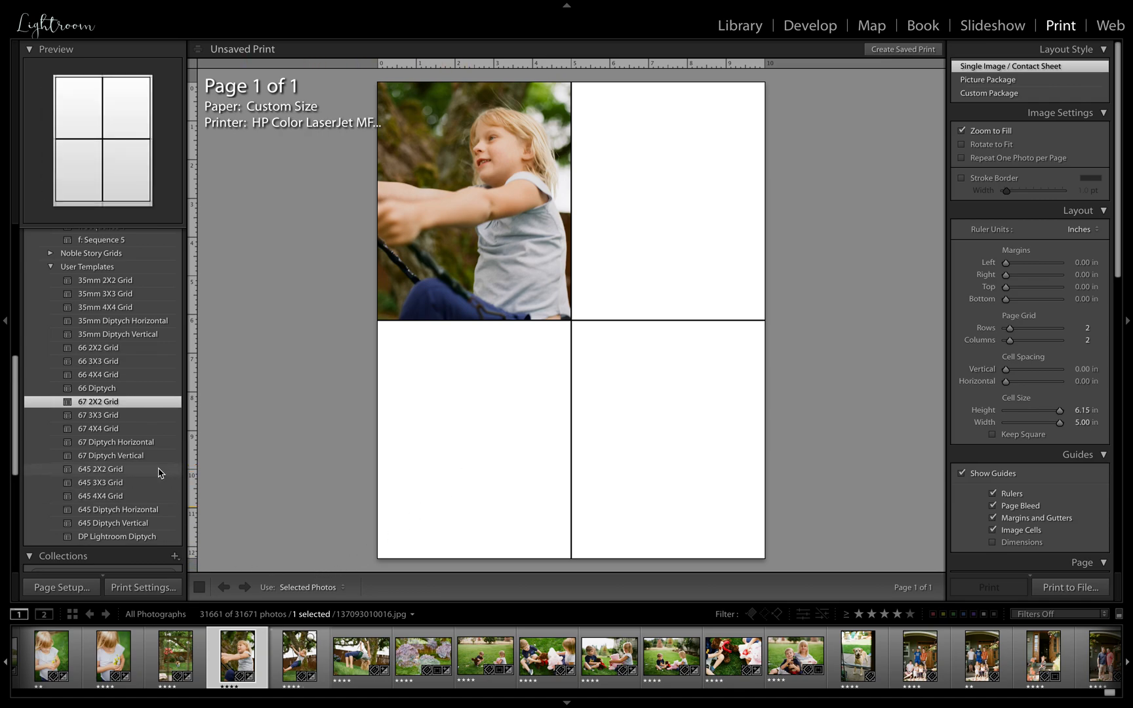
drag(425, 663, 613, 442)
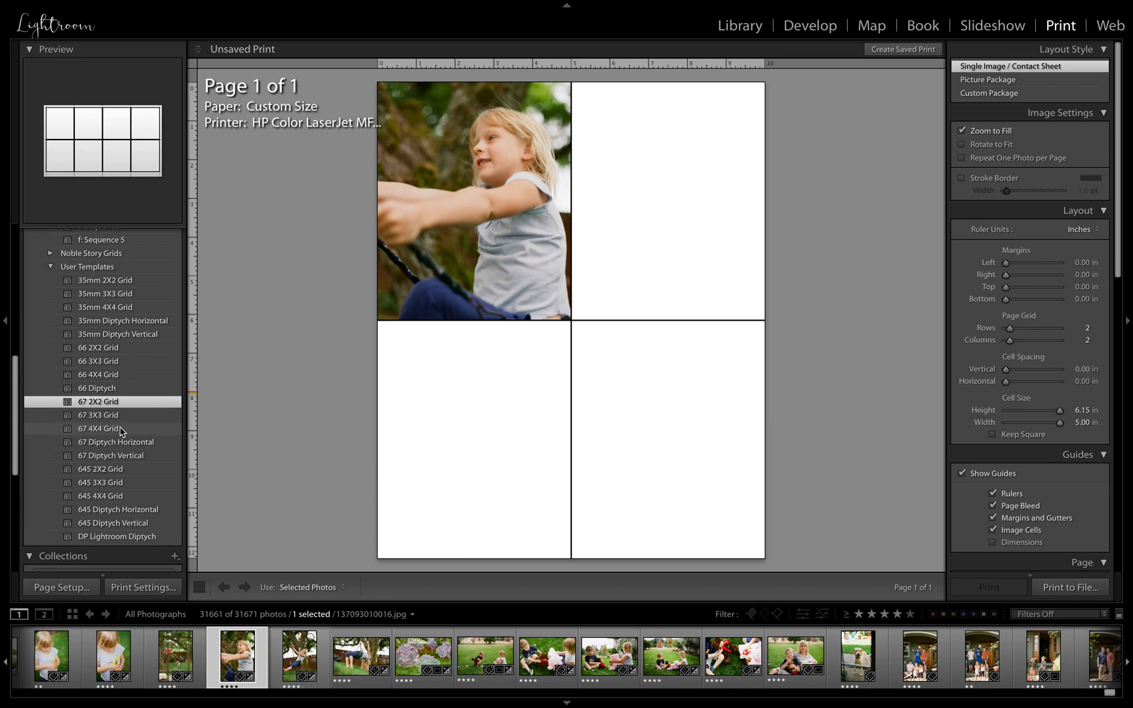
scroll(112, 319, down, 5)
scroll(115, 319, up, 5)
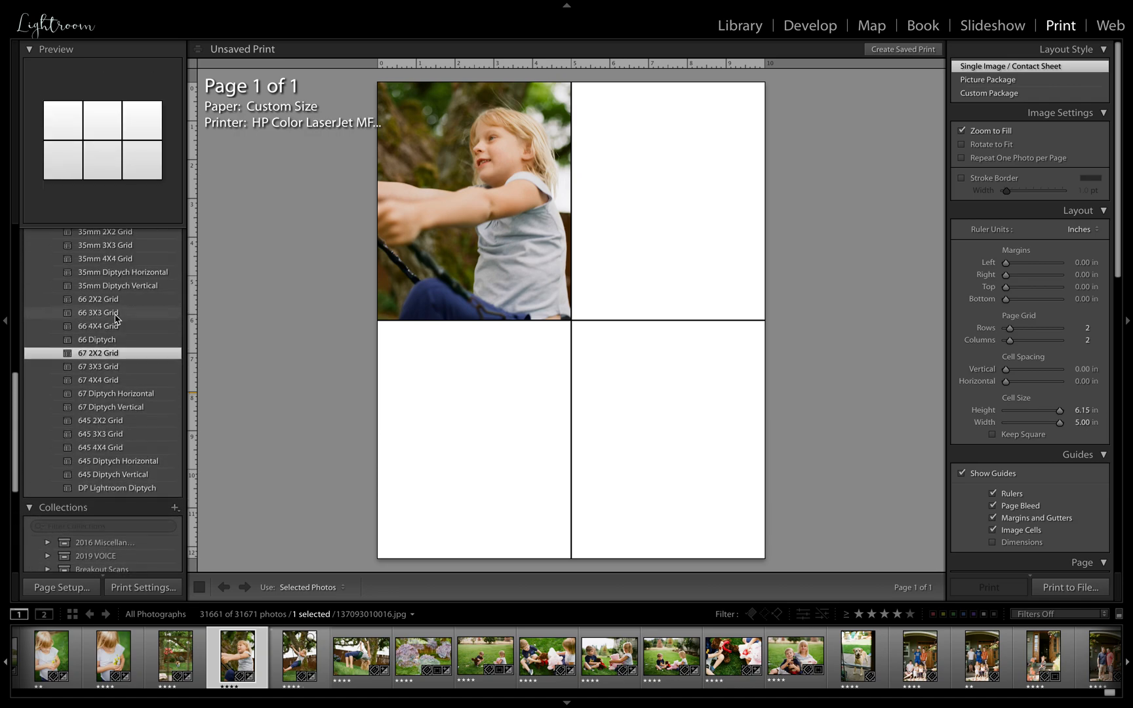
Fill the remaining grid cells by adding the next three filmstrip photos to the selection, then shift the hydrangea photo to centre the child
ctrl+click(326, 667)
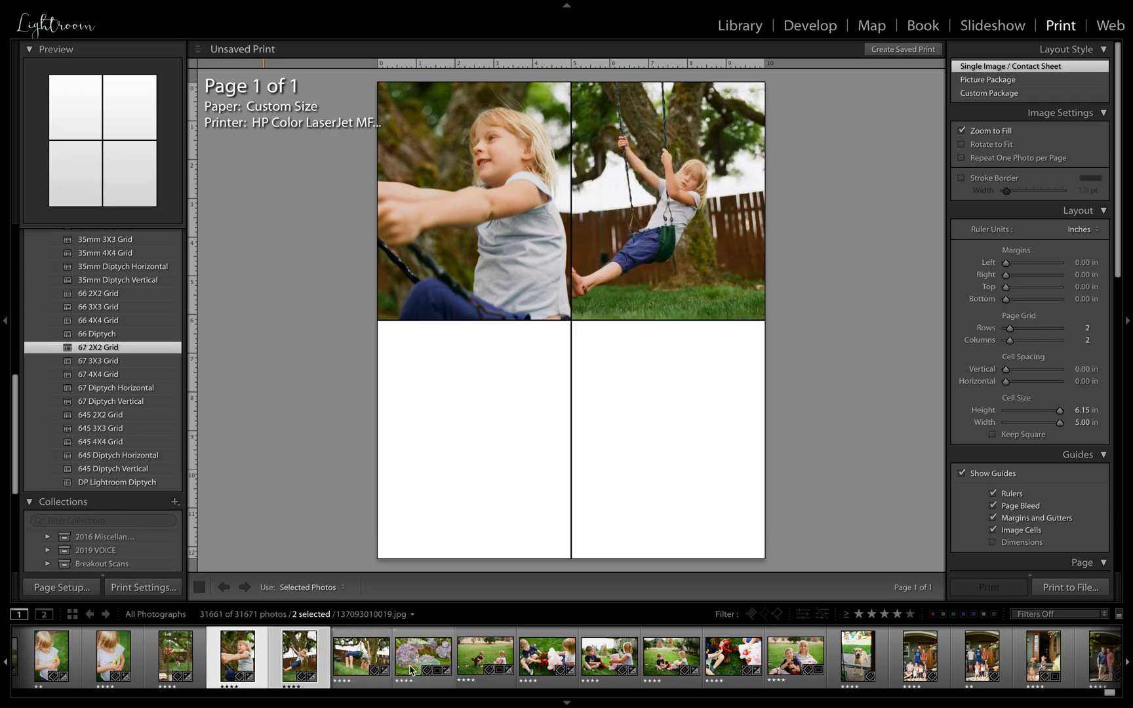
ctrl+click(377, 682)
ctrl+click(432, 686)
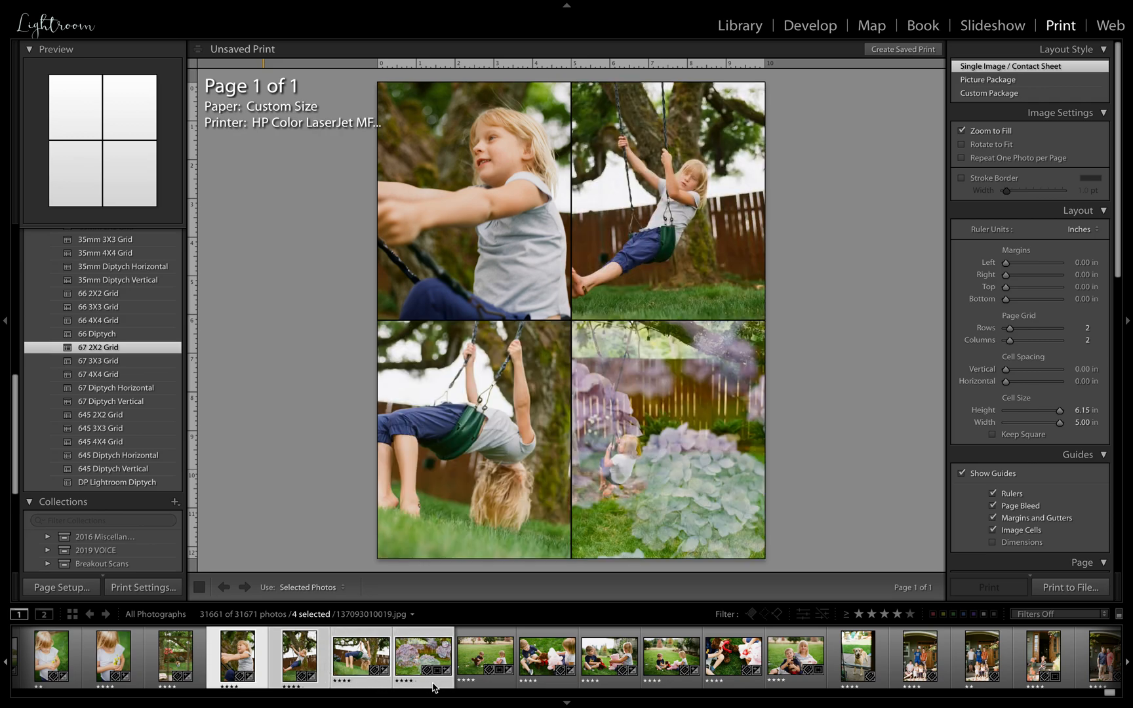
drag(616, 457, 652, 468)
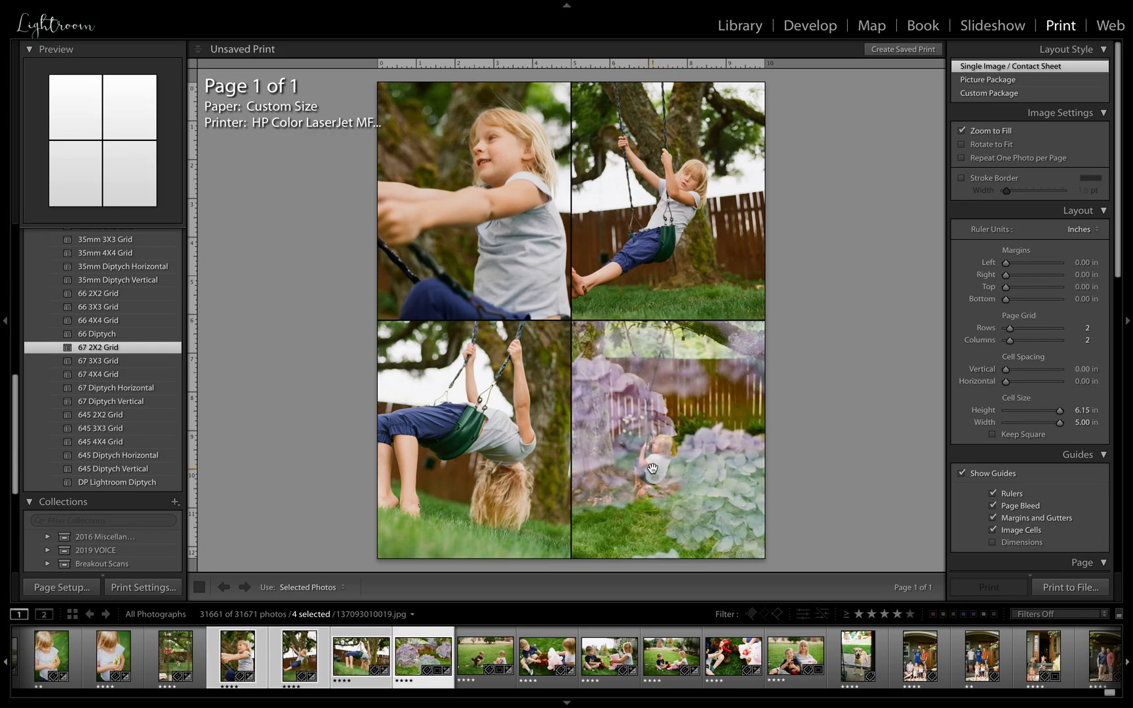
Look through the template list and expand the Drag & Drop Cole's Classroom folder to examine its layouts
scroll(120, 353, up, 3)
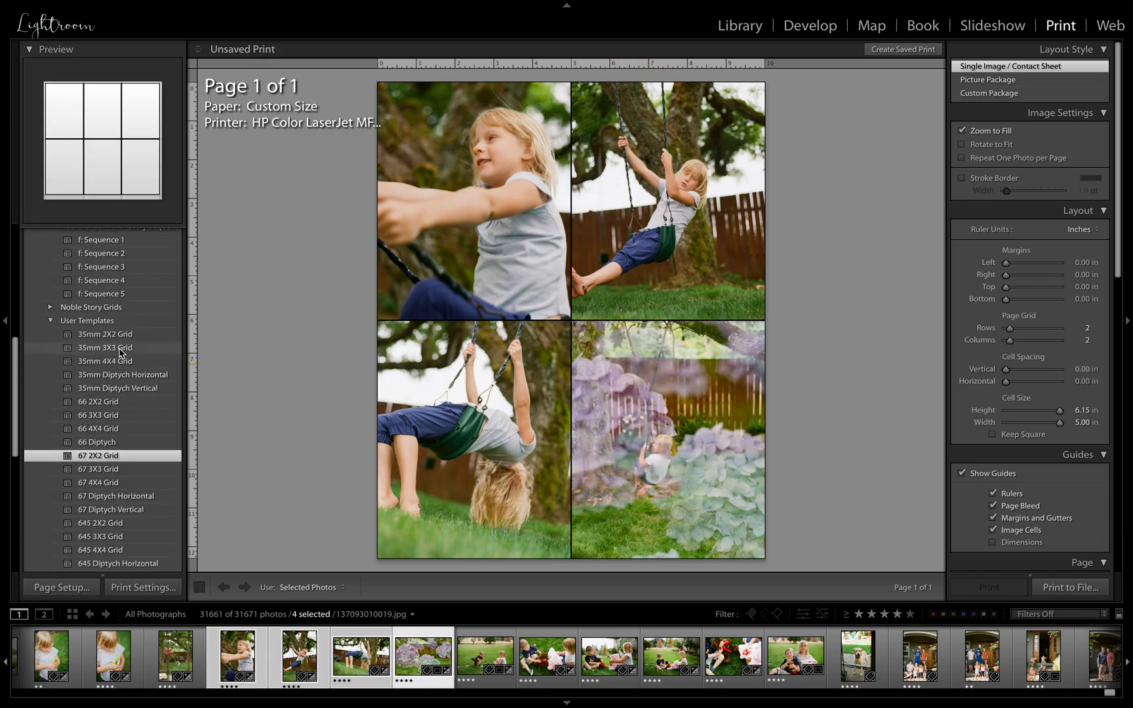
scroll(105, 377, down, 2)
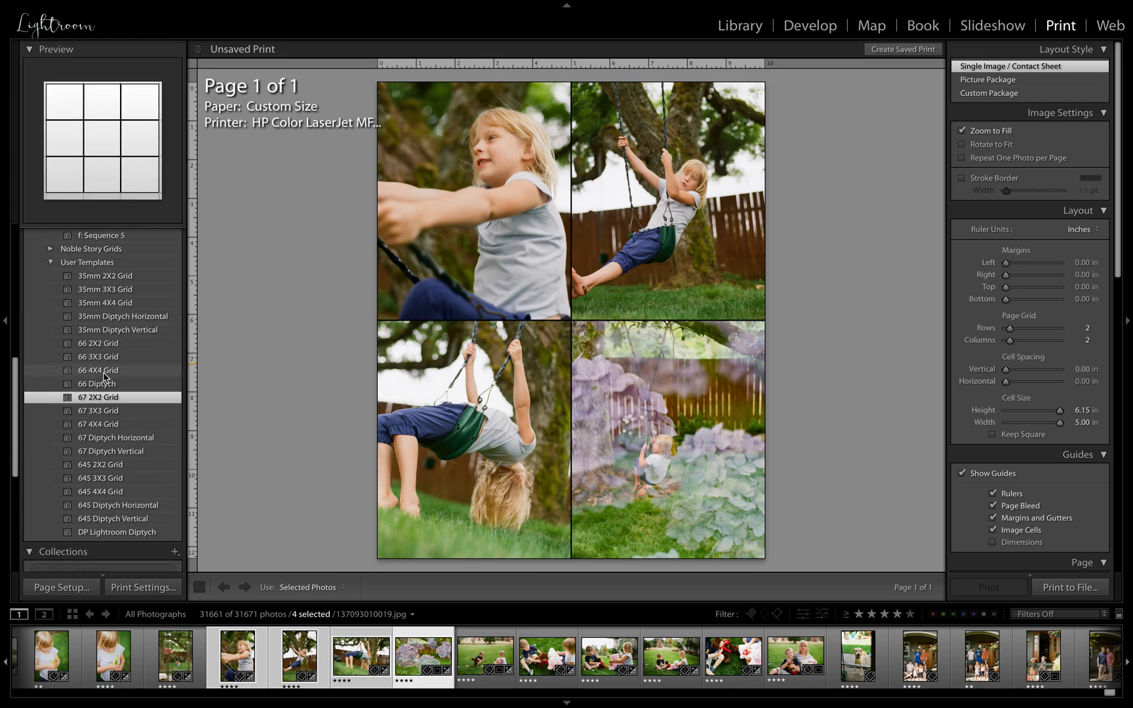
scroll(92, 327, up, 10)
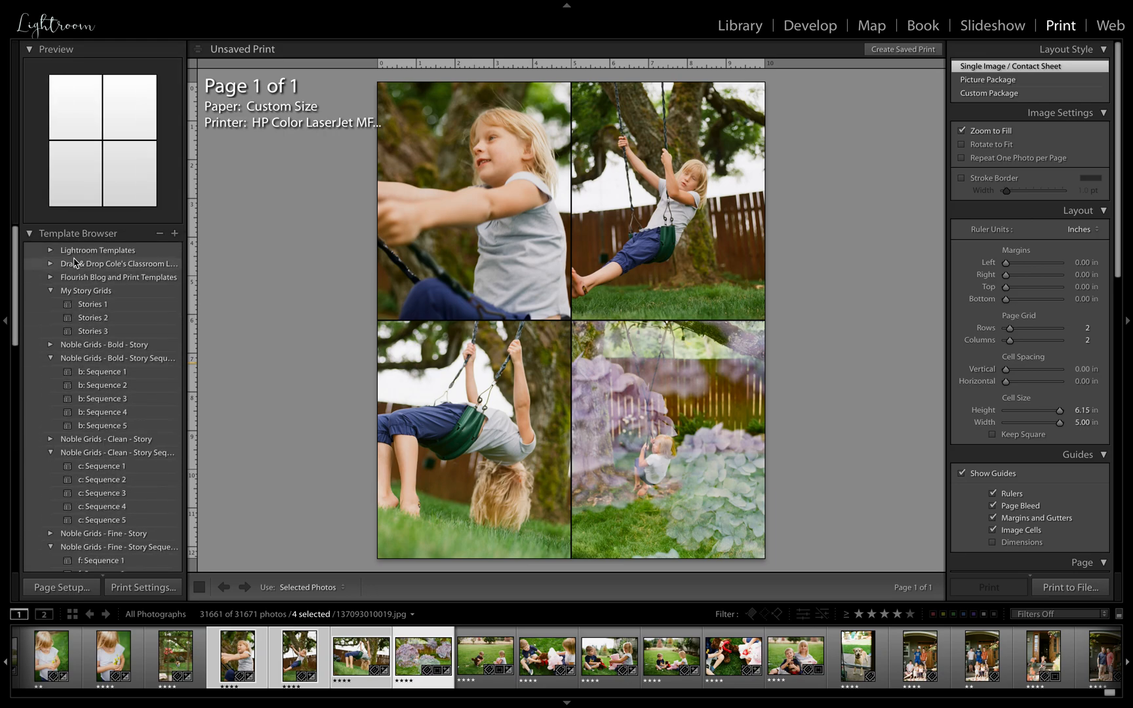
click(51, 265)
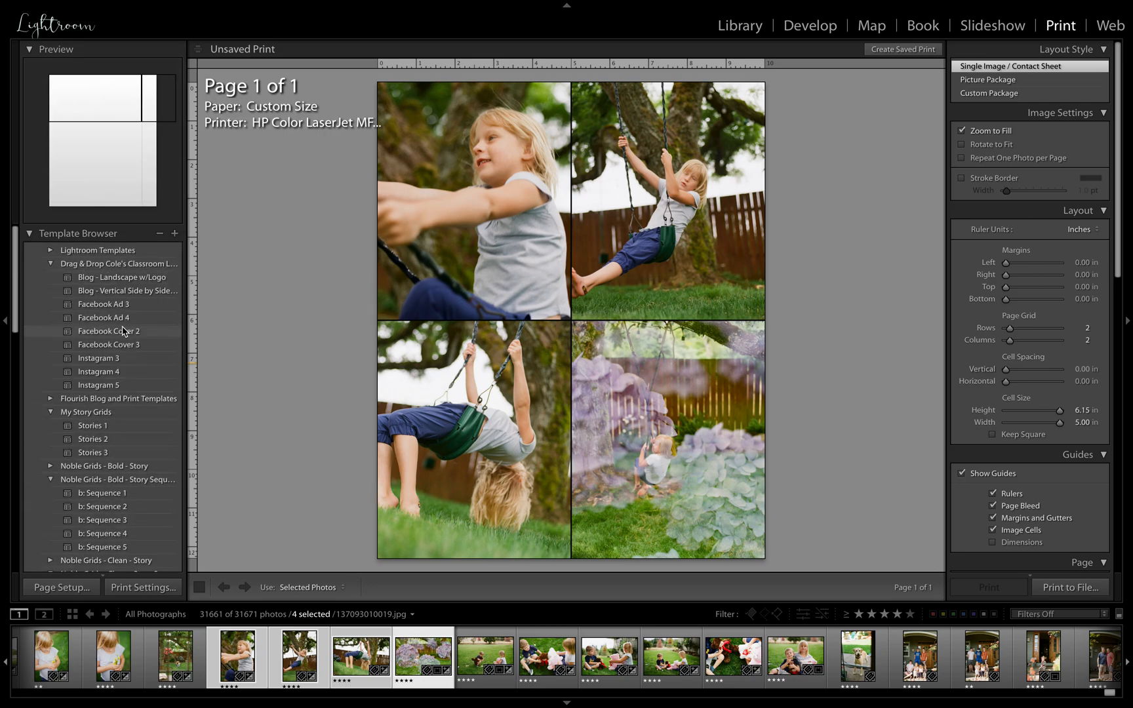
Try the Facebook Ad 3 and Instagram 3 layouts, and apply the Blog - Vertical Side by Side template
click(120, 305)
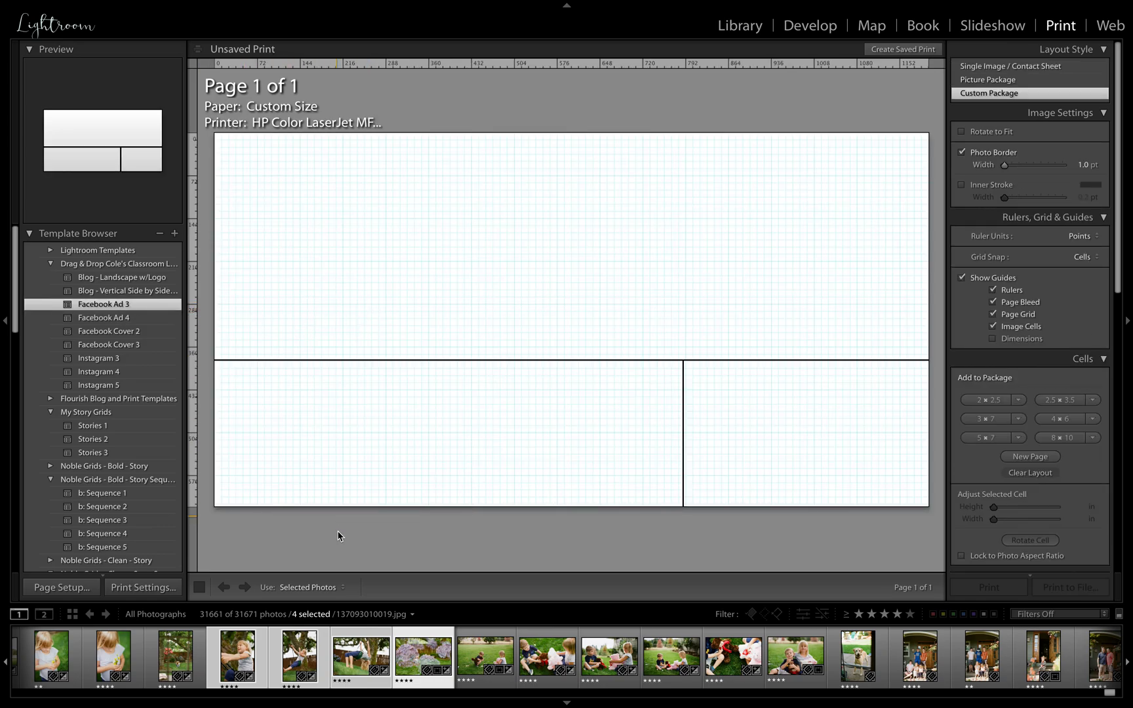
click(124, 363)
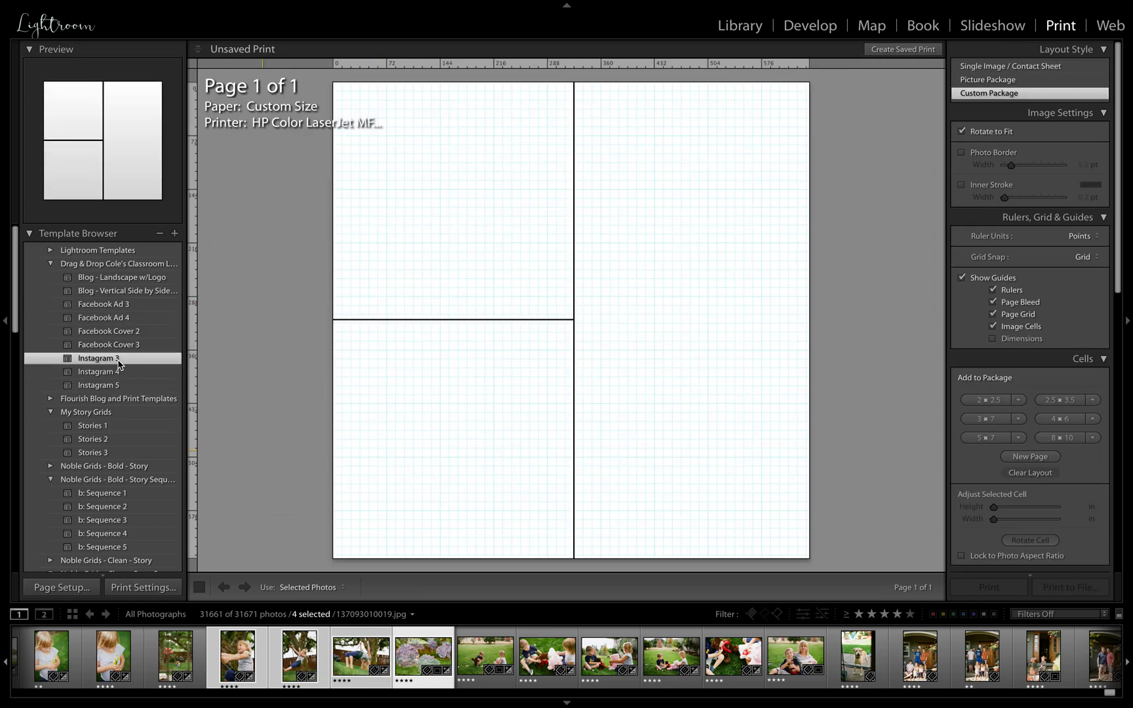
click(114, 294)
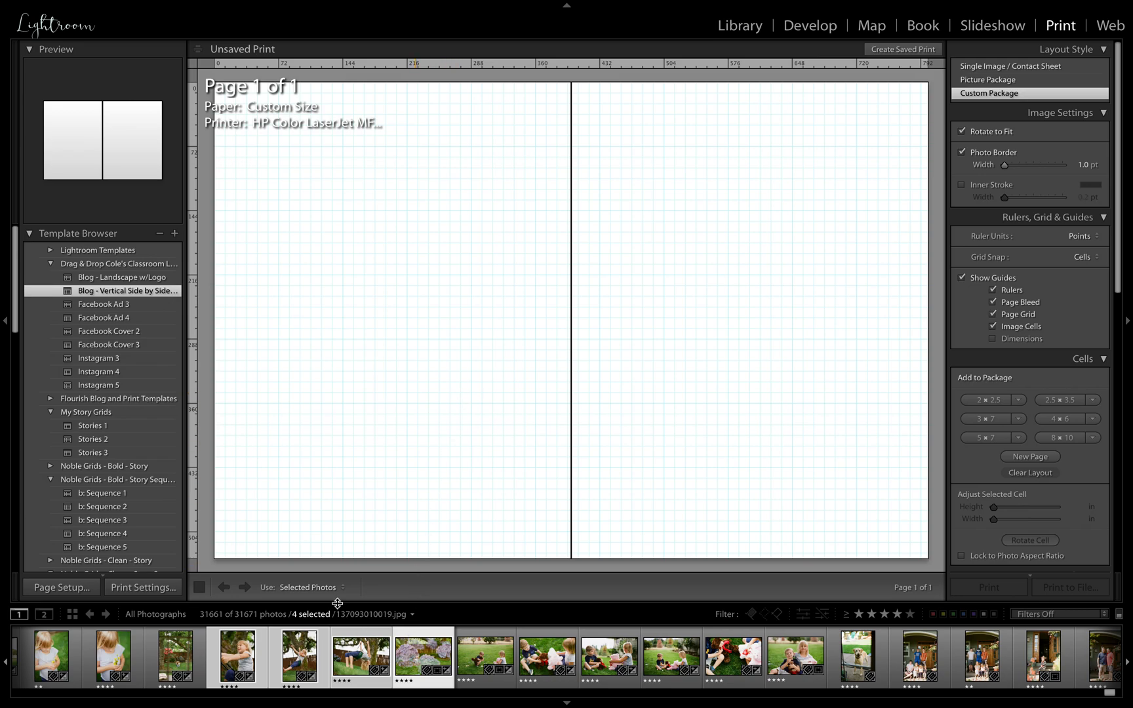
Place the garden swing photo in the first cell, try the swing close-up in the second, and replace it with the flower-holding photo 137093010014.jpg
click(176, 663)
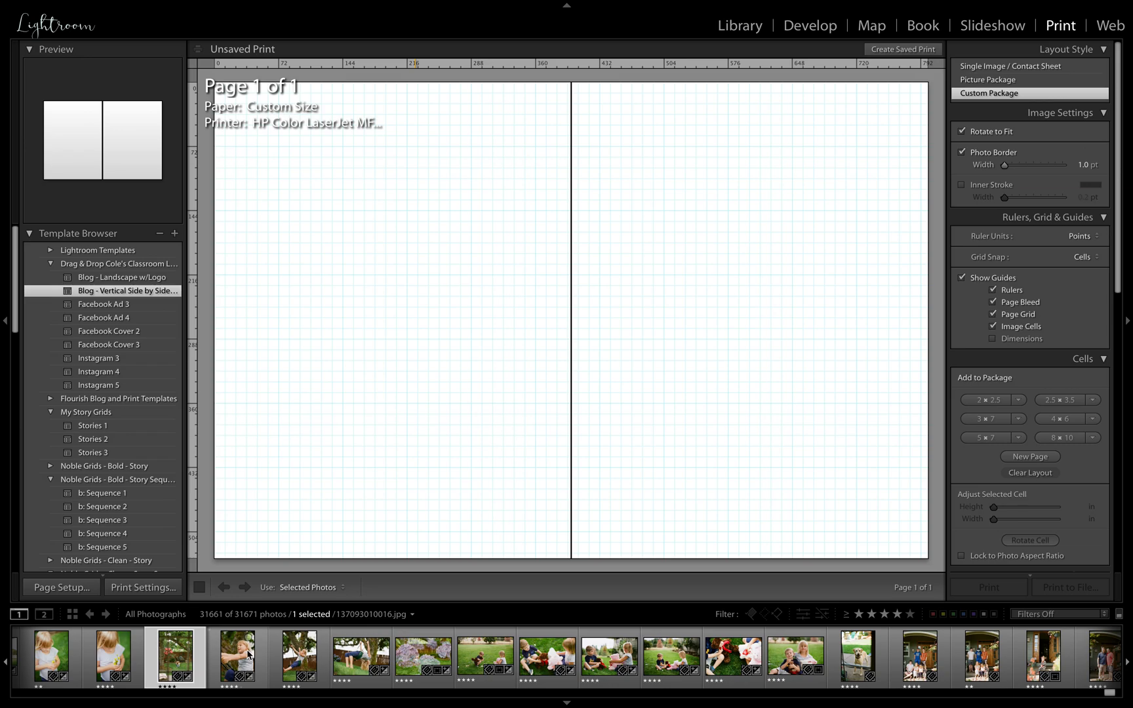
drag(193, 657, 387, 436)
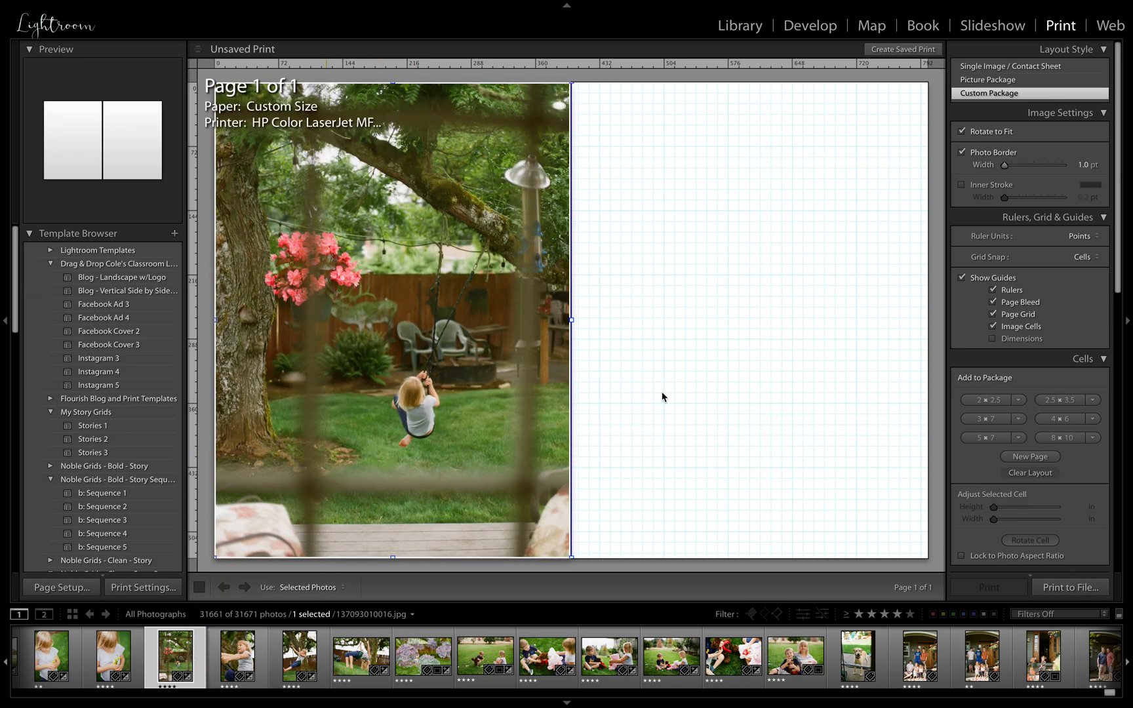
drag(236, 657, 713, 387)
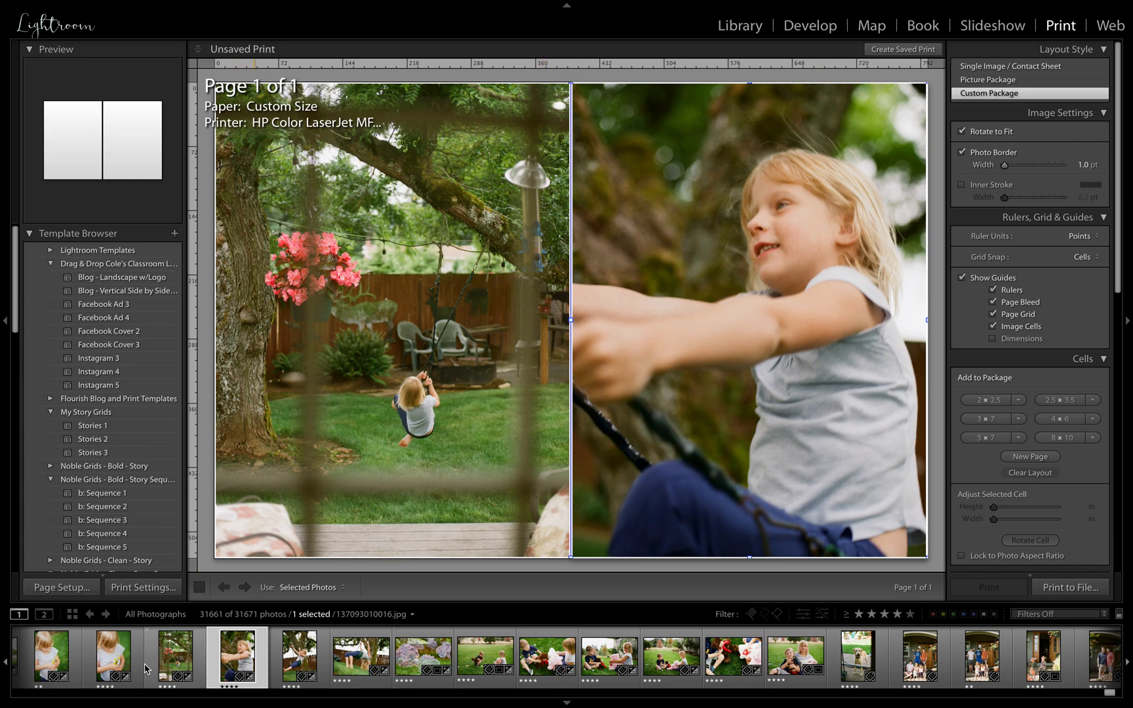
drag(120, 660, 781, 385)
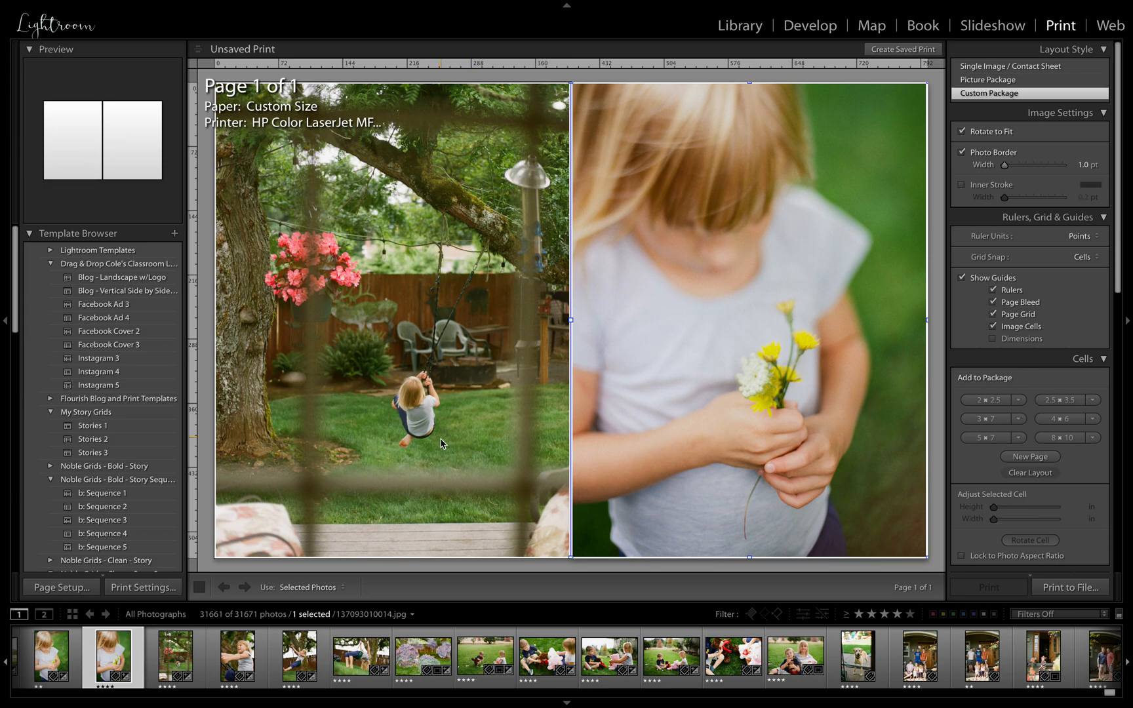
Apply the Blog - Landscape w/Logo template and expand the Lightroom Templates folder
click(162, 280)
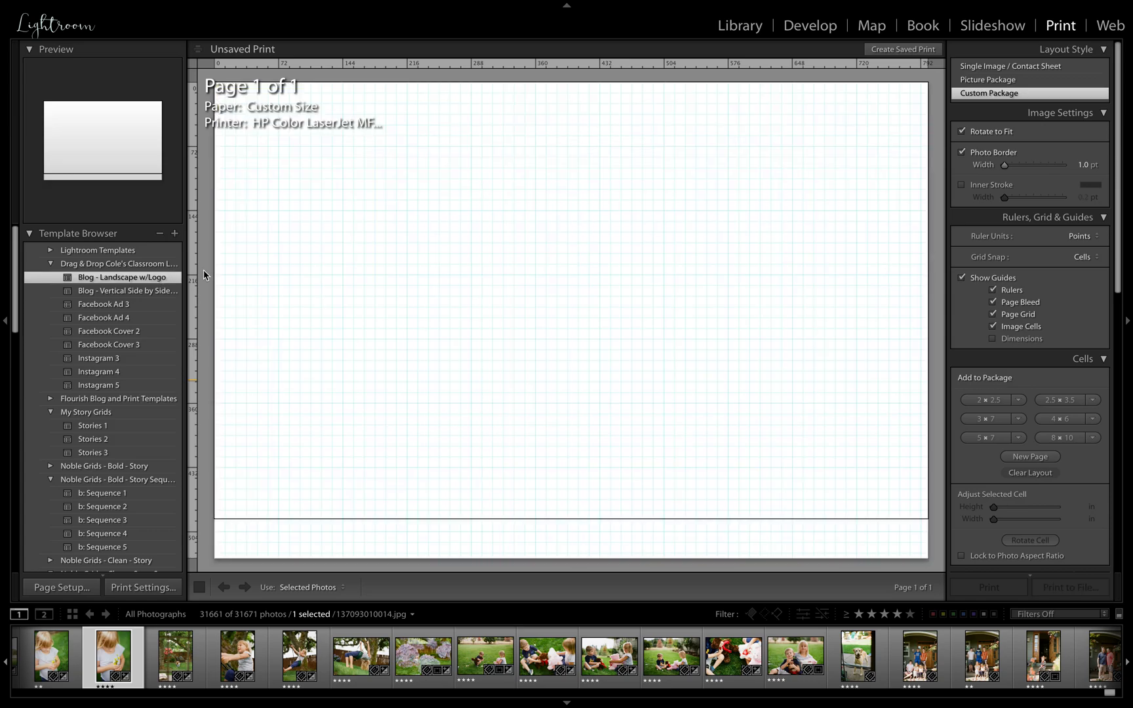
scroll(98, 314, up, 1)
scroll(99, 314, down, 3)
scroll(98, 315, up, 3)
click(51, 252)
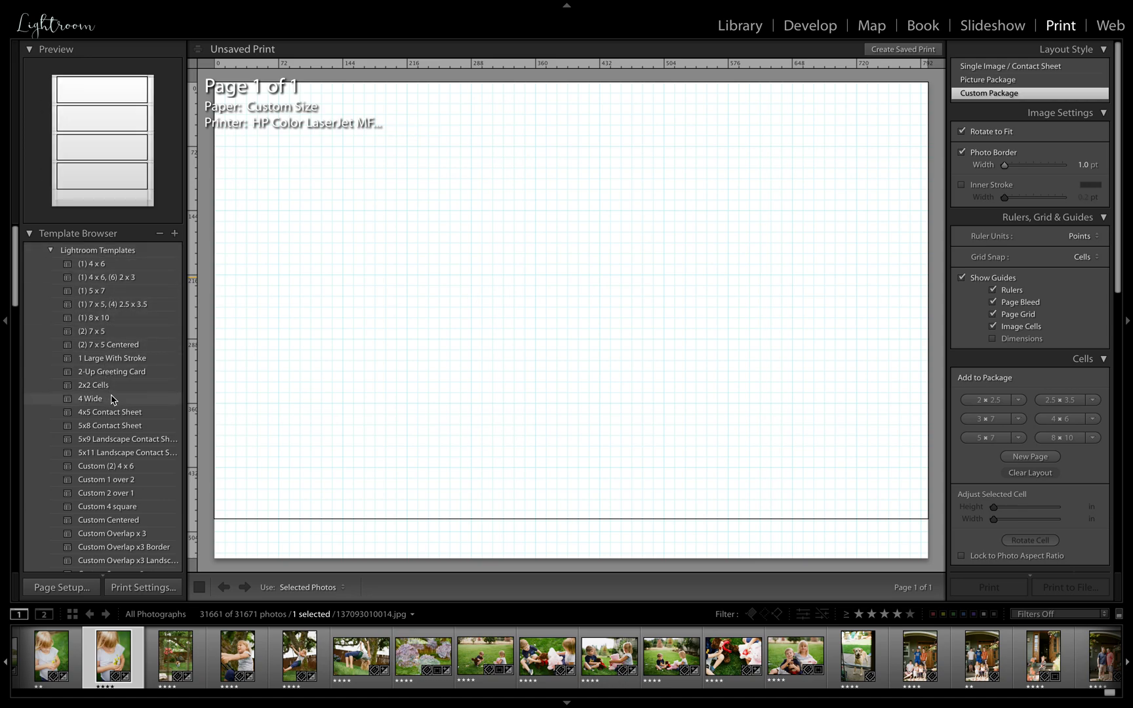
Try the built-in 5x9 Landscape Contact Sheet, Custom Overlap x3 Border, (1) 8 x 10 and Triptych templates
click(106, 442)
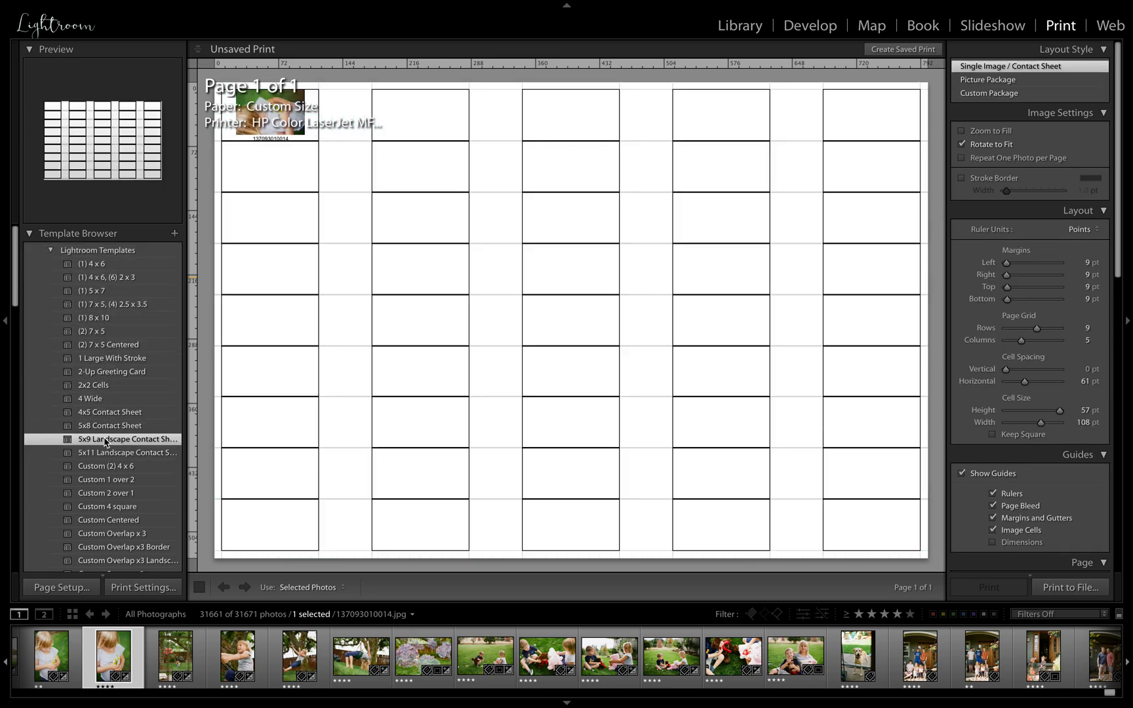
scroll(105, 451, down, 2)
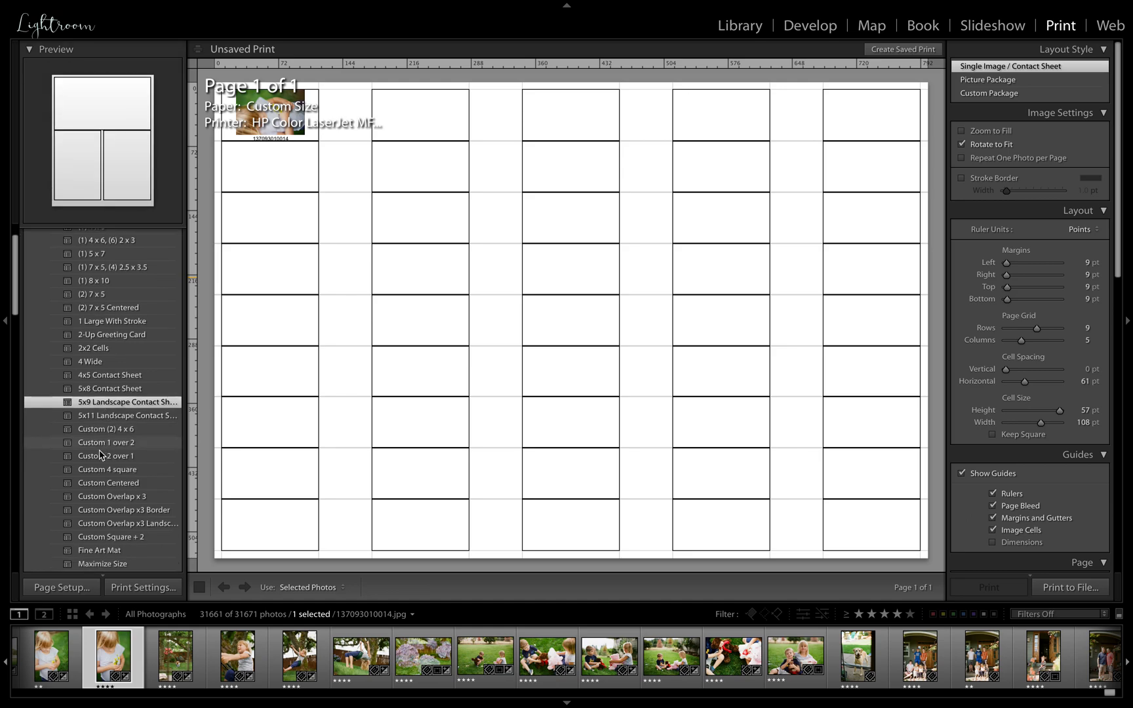
click(105, 510)
scroll(111, 403, down, 4)
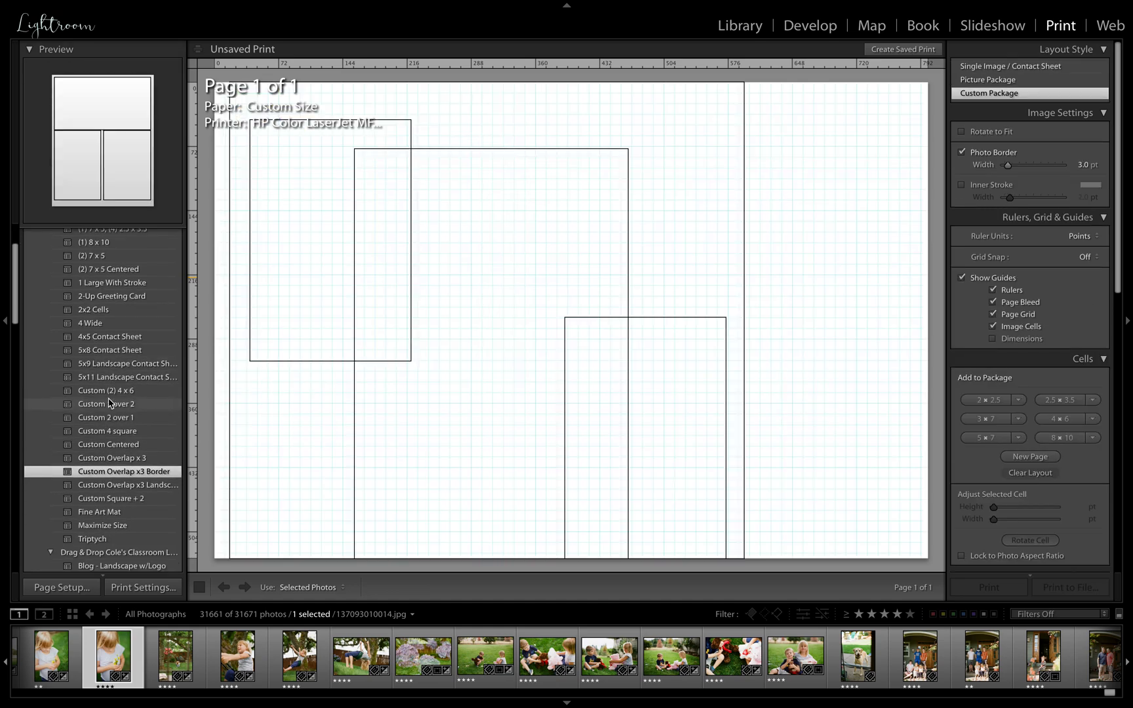
scroll(110, 405, up, 6)
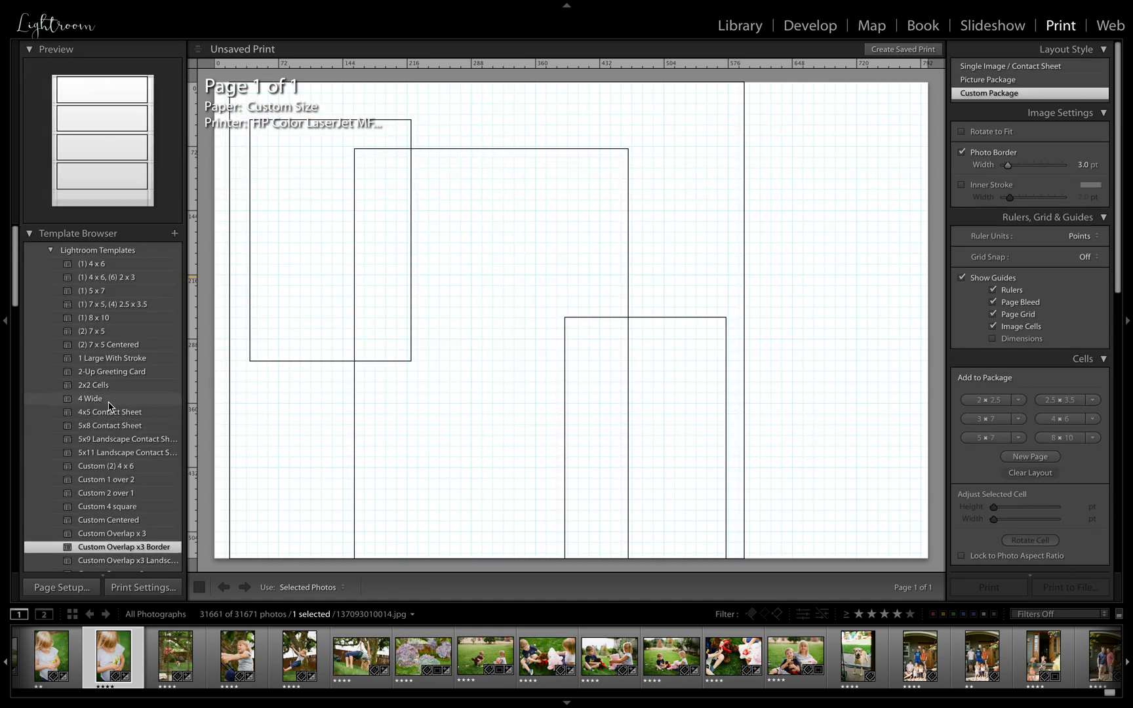
click(112, 308)
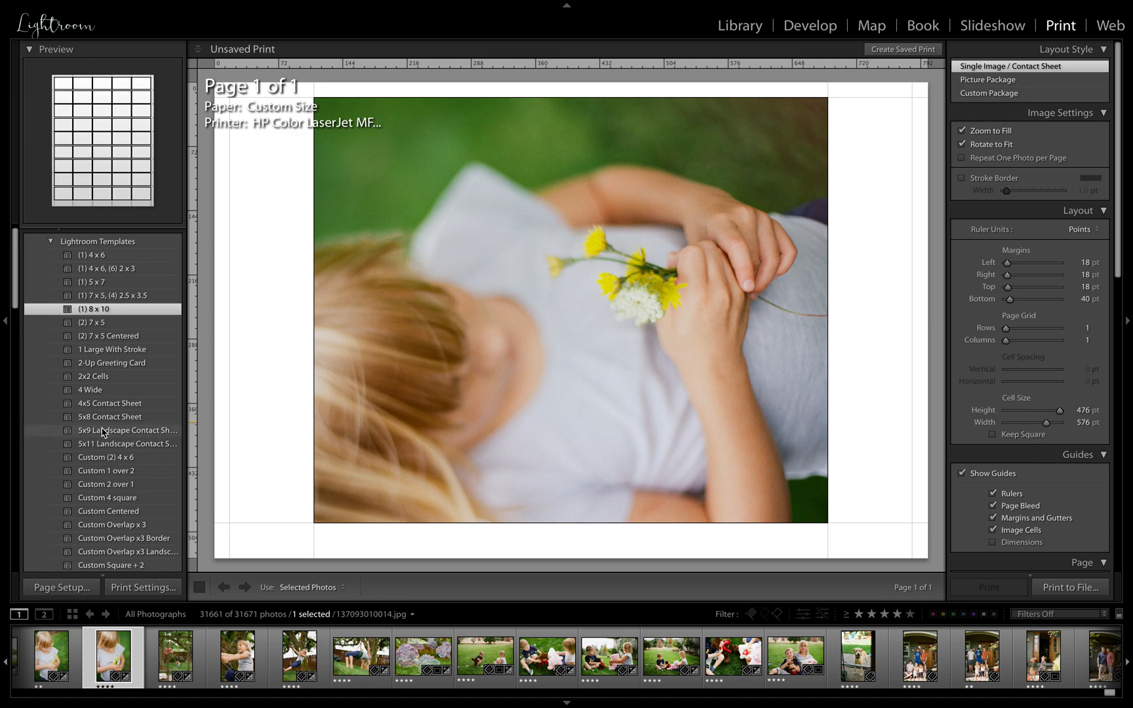
scroll(113, 459, down, 5)
scroll(111, 544, down, 5)
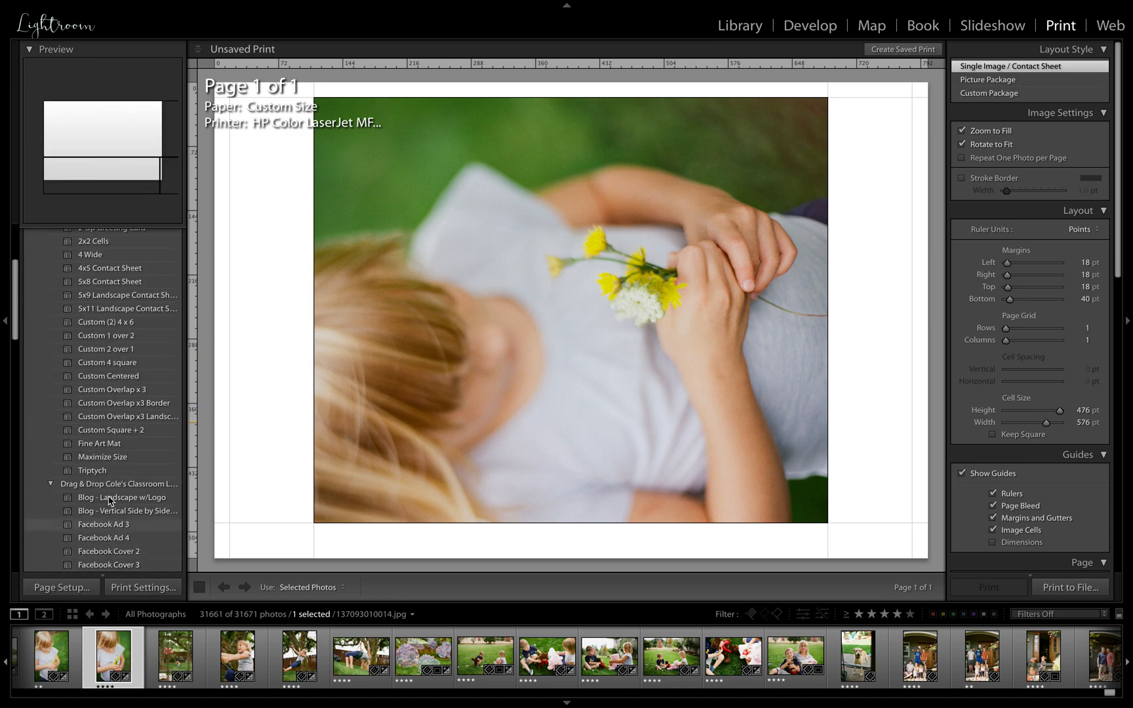
click(105, 470)
Try the Facebook Ad 4, c: Sequence 4 and 35mm 2X2 Grid templates from the custom template folders
scroll(105, 463, down, 9)
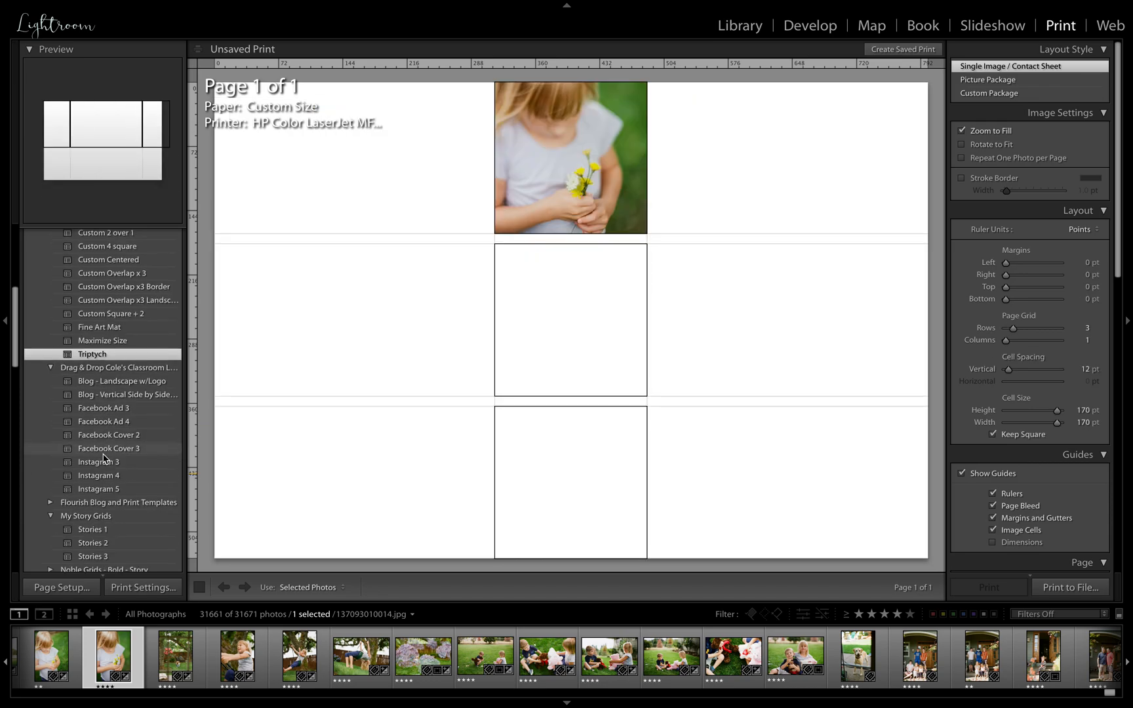
click(114, 419)
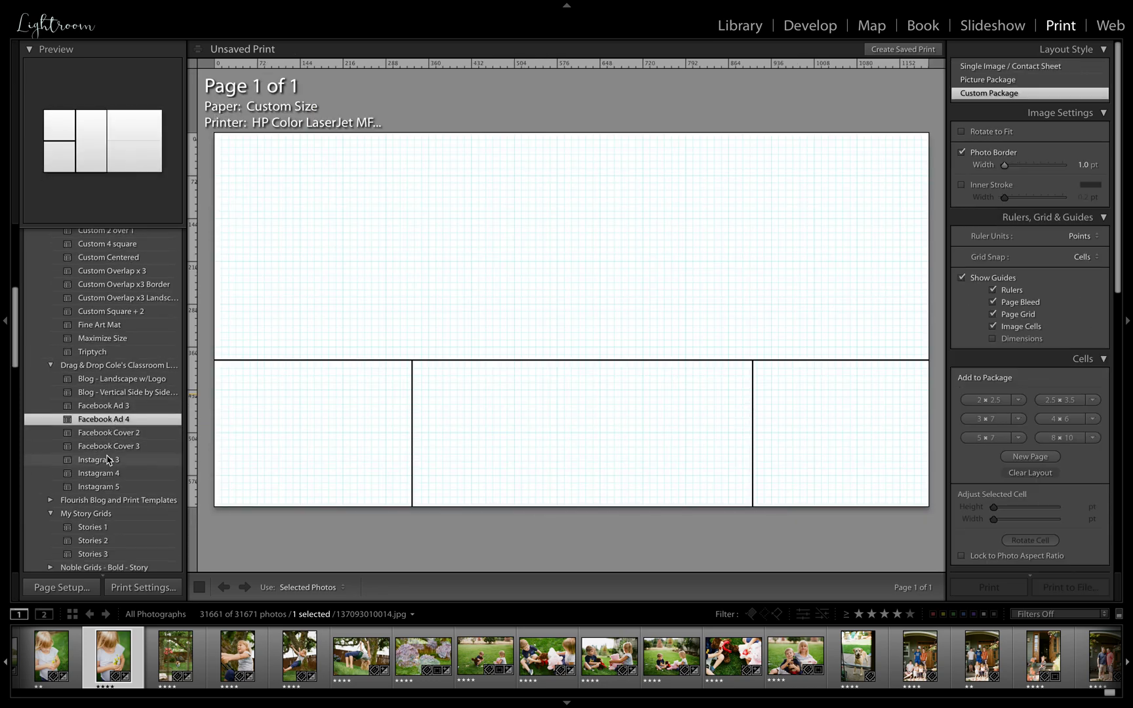
scroll(112, 446, down, 10)
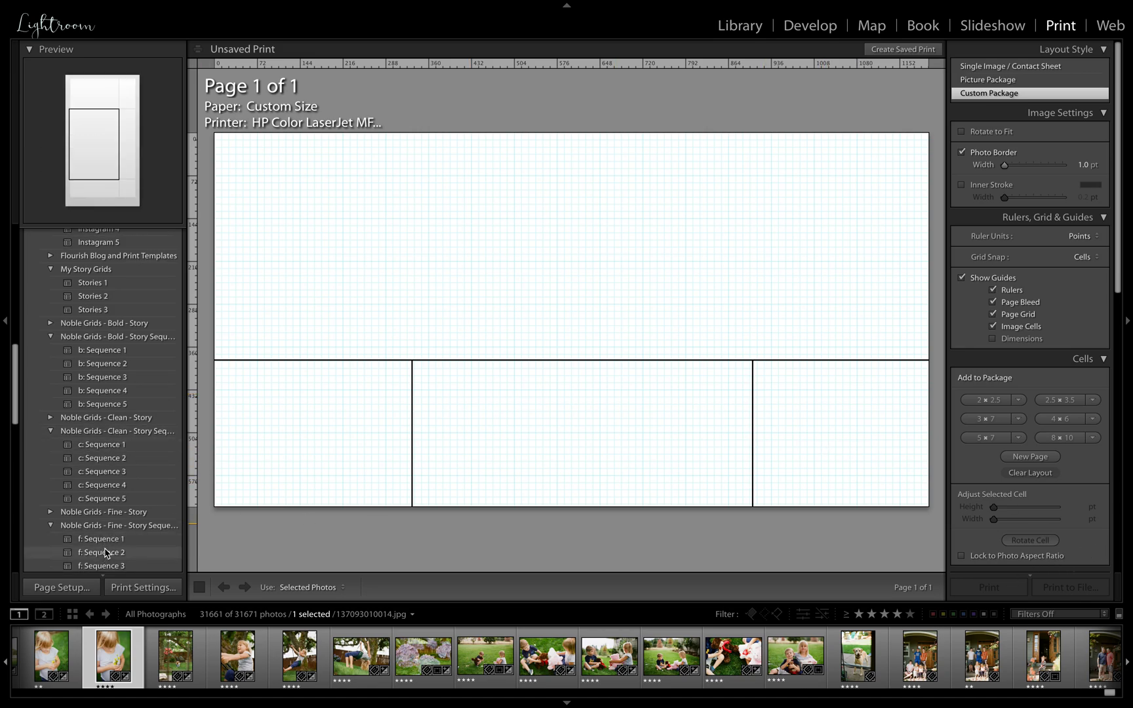
click(118, 484)
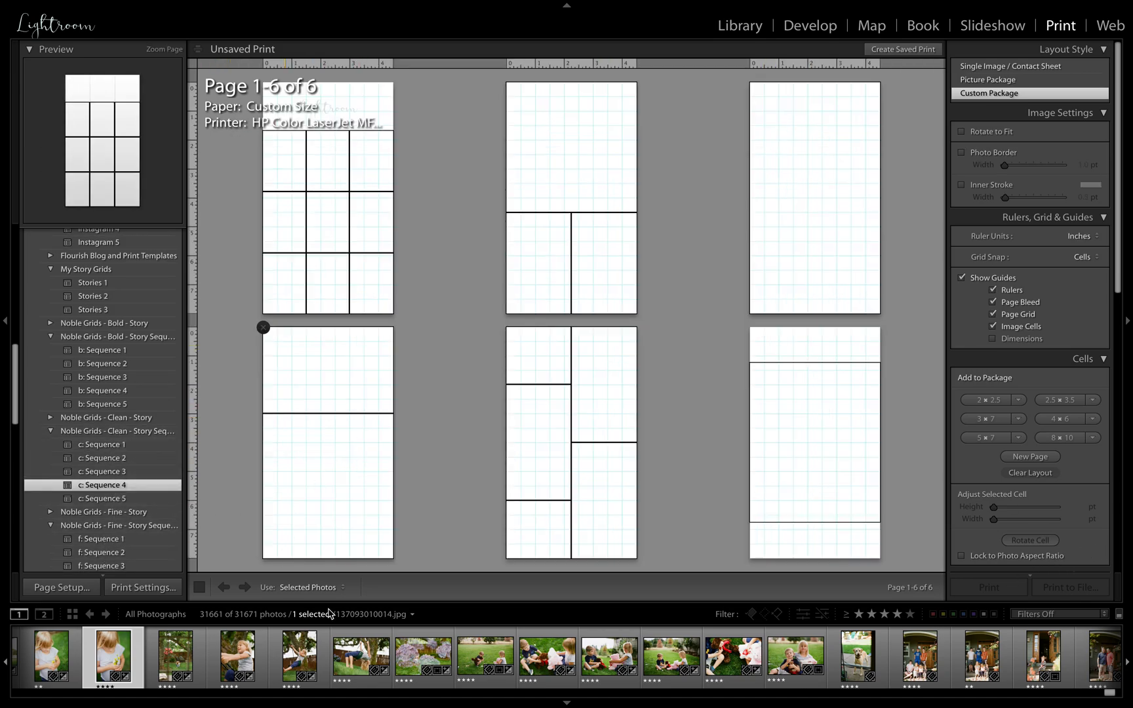
scroll(137, 502, down, 3)
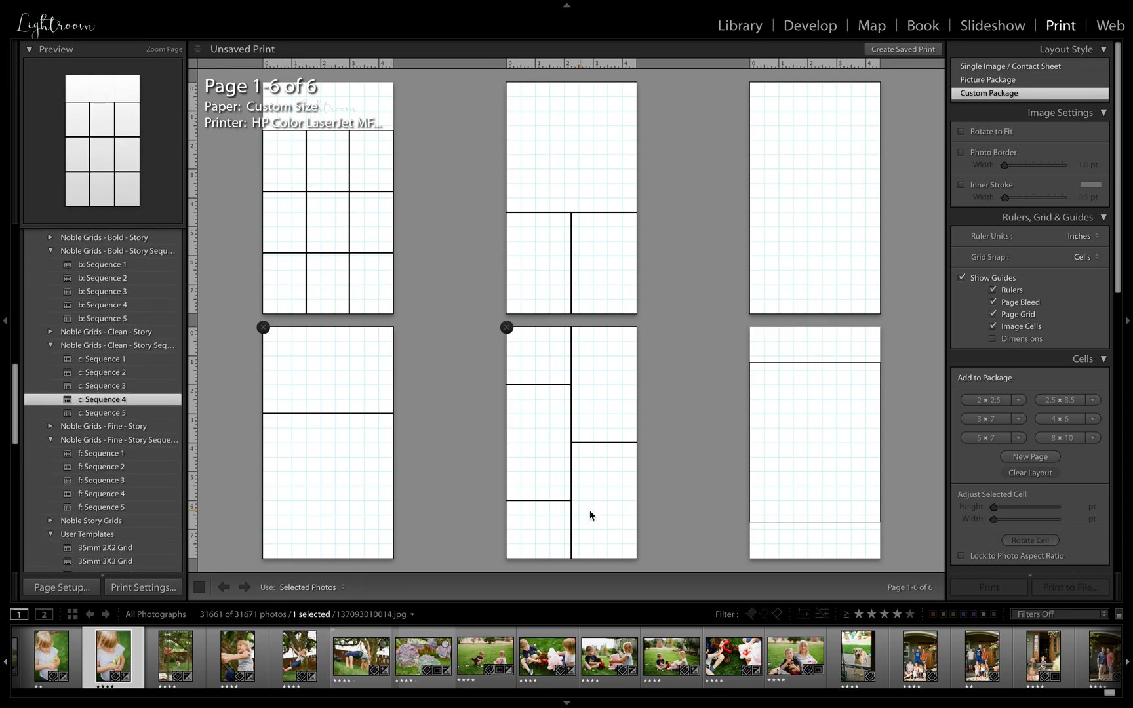
click(114, 550)
Apply the 645 Diptych Vertical user template and add the garden swing photo to the selection to fill the second cell
scroll(114, 550, down, 5)
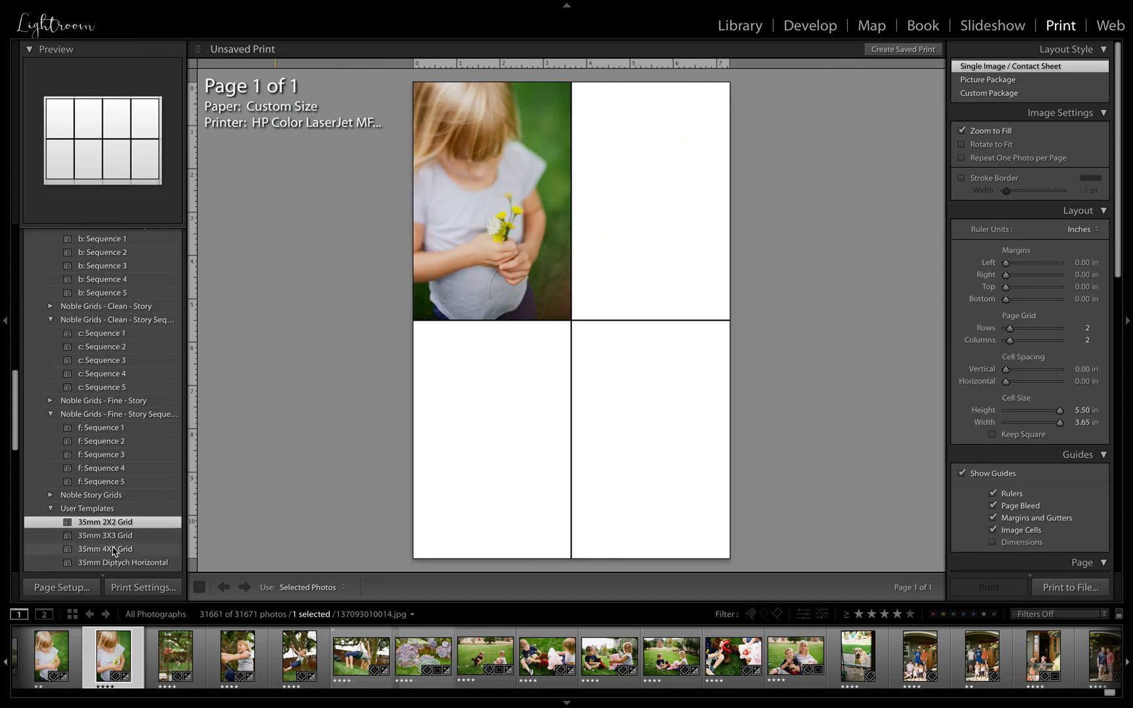
click(109, 426)
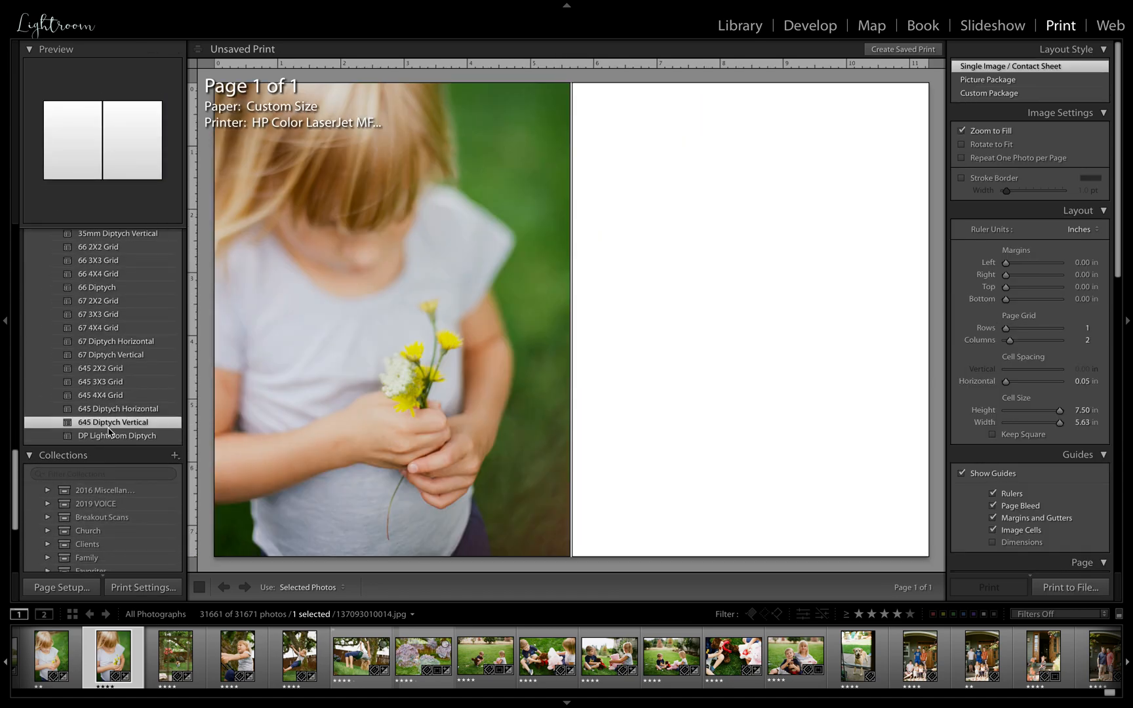
ctrl+click(179, 659)
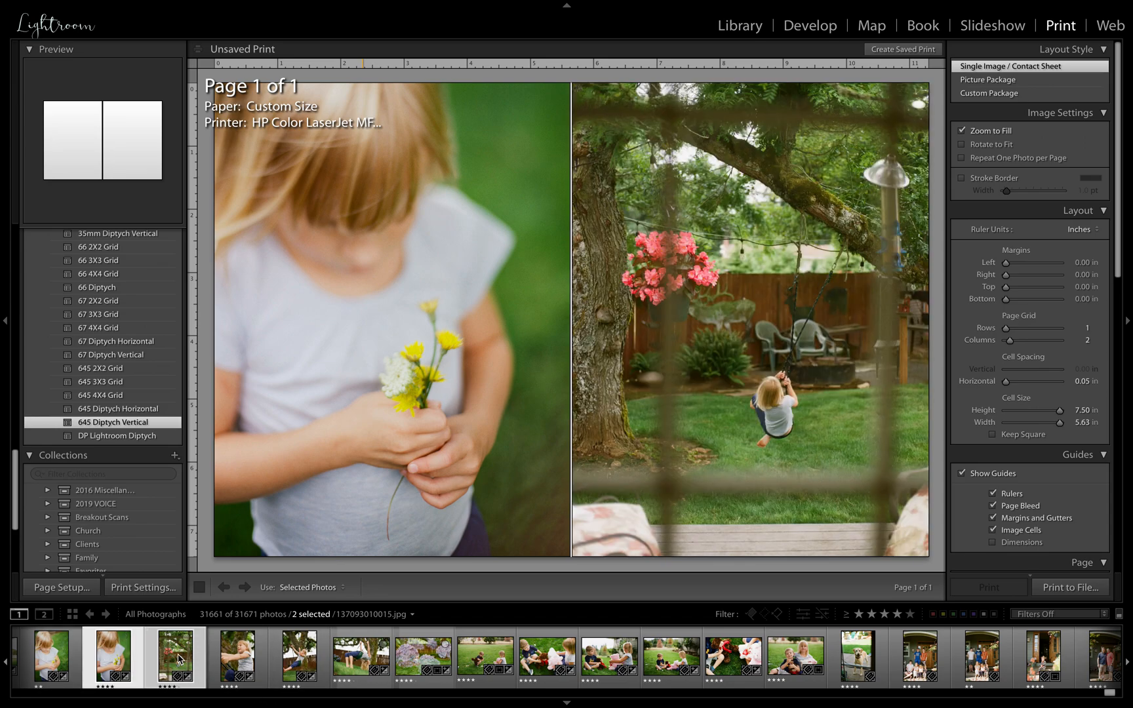
Open the Print to File save dialog for the diptych and close it without saving
click(1085, 589)
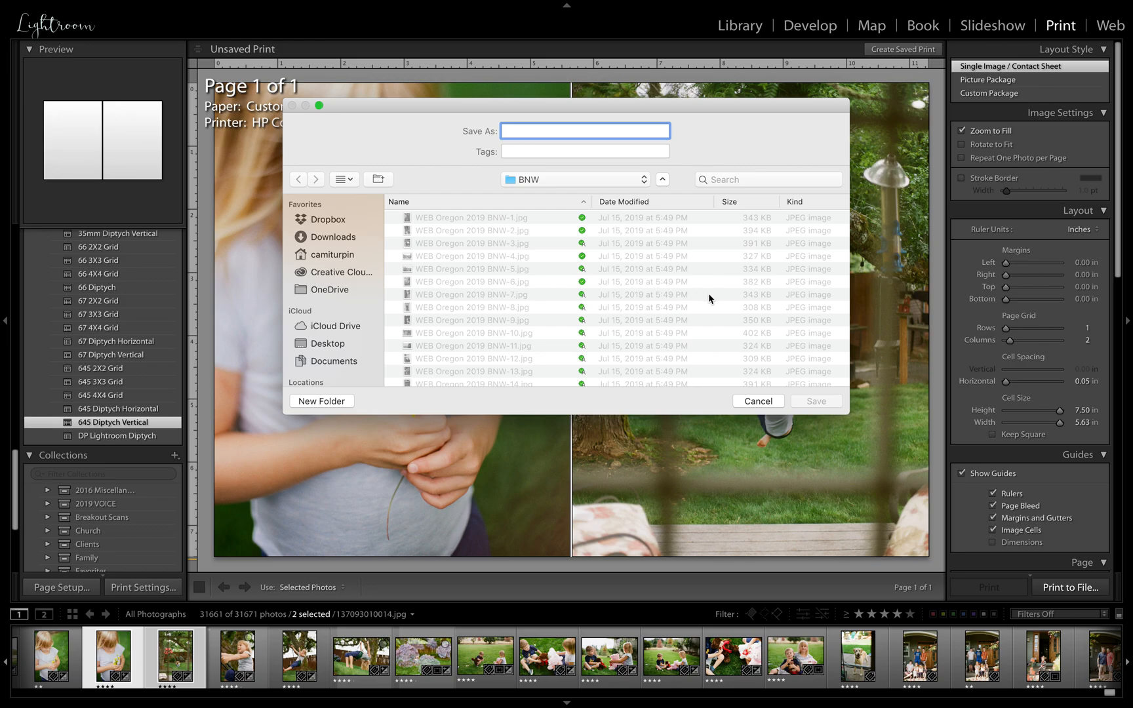
click(759, 401)
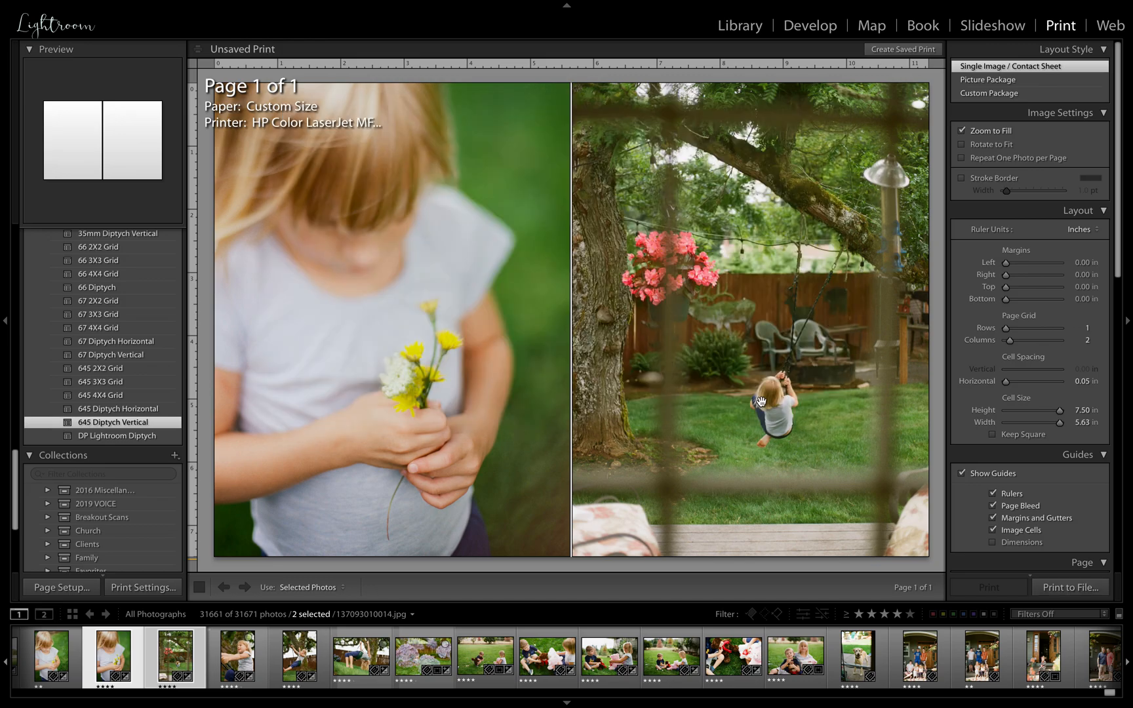